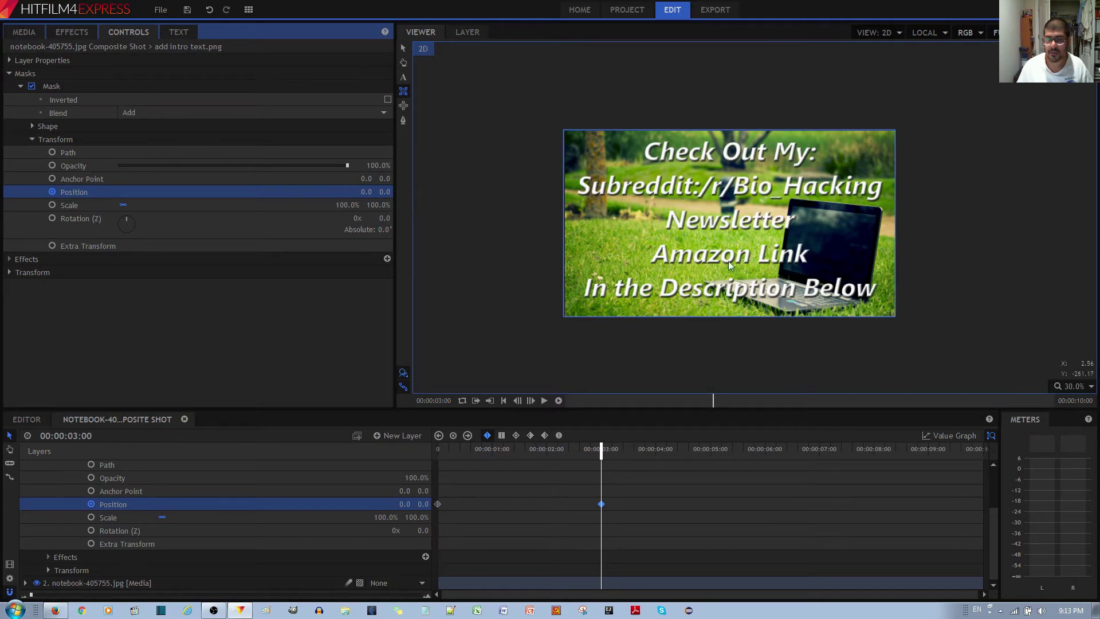
- Play back the text reveal animation from the start of the timeline
drag(600, 451, 439, 453)
key(space)
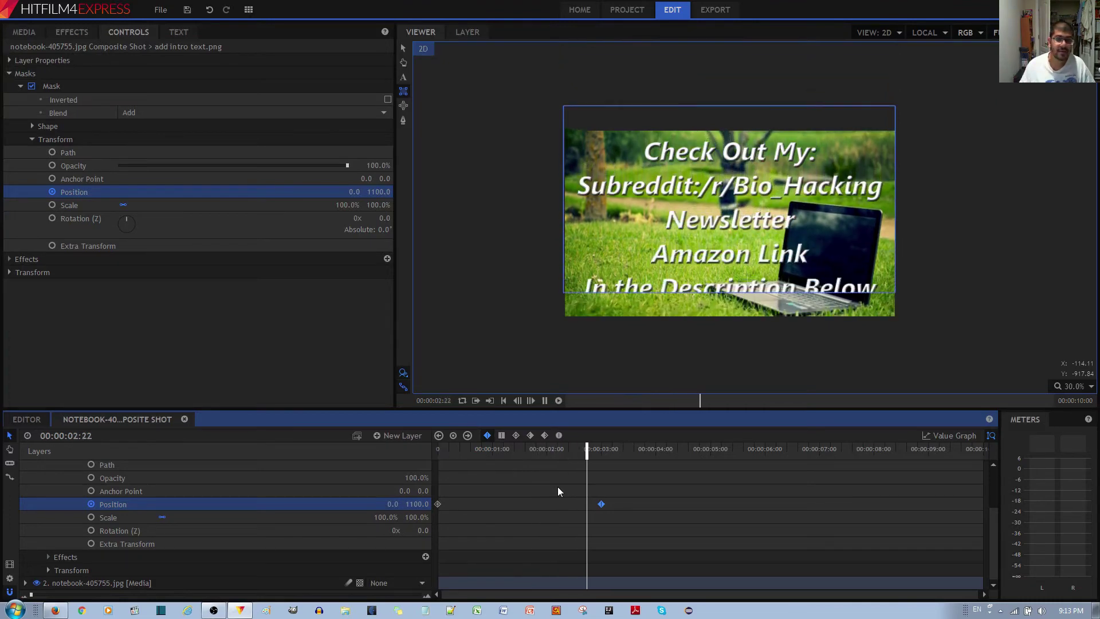
key(space)
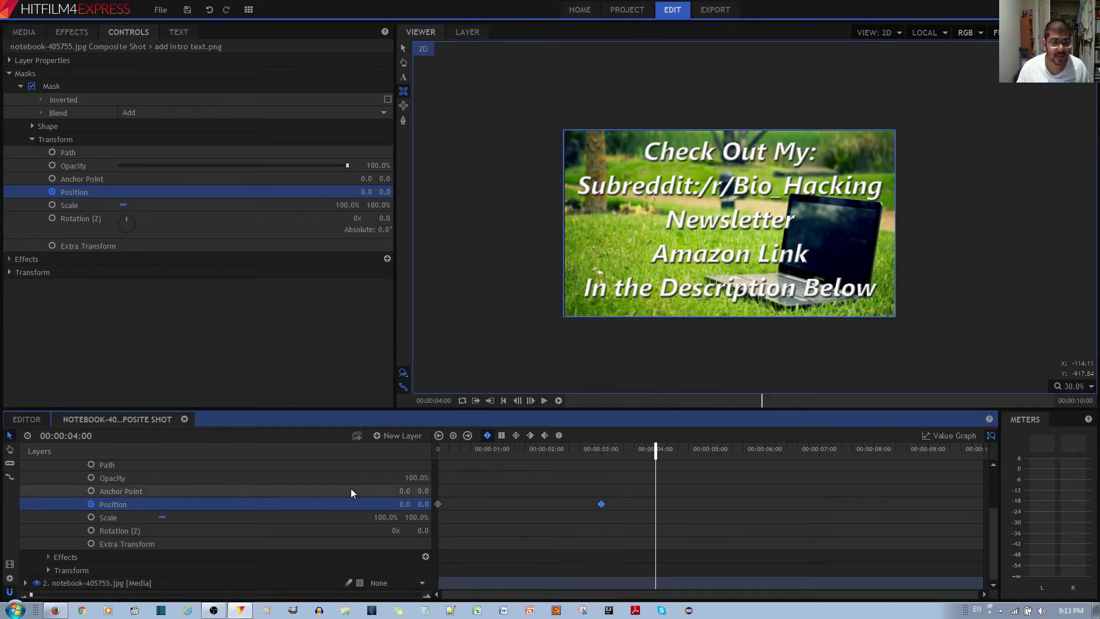
- Delete the add intro text.png layer from the composite shot
scroll(258, 482, up, 3)
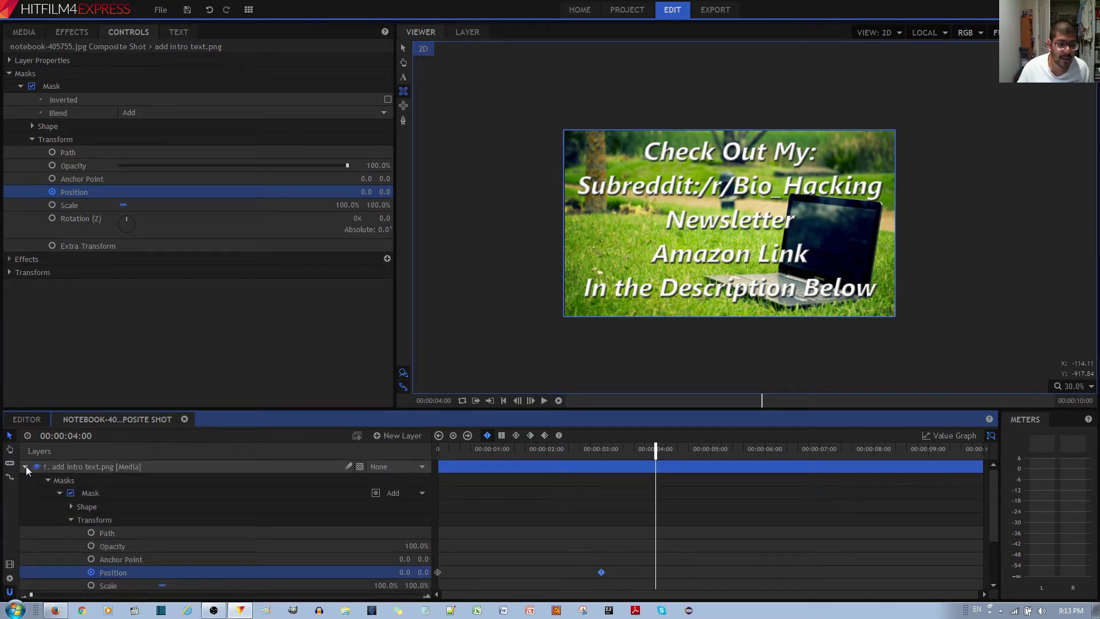
click(25, 466)
click(91, 469)
key(Delete)
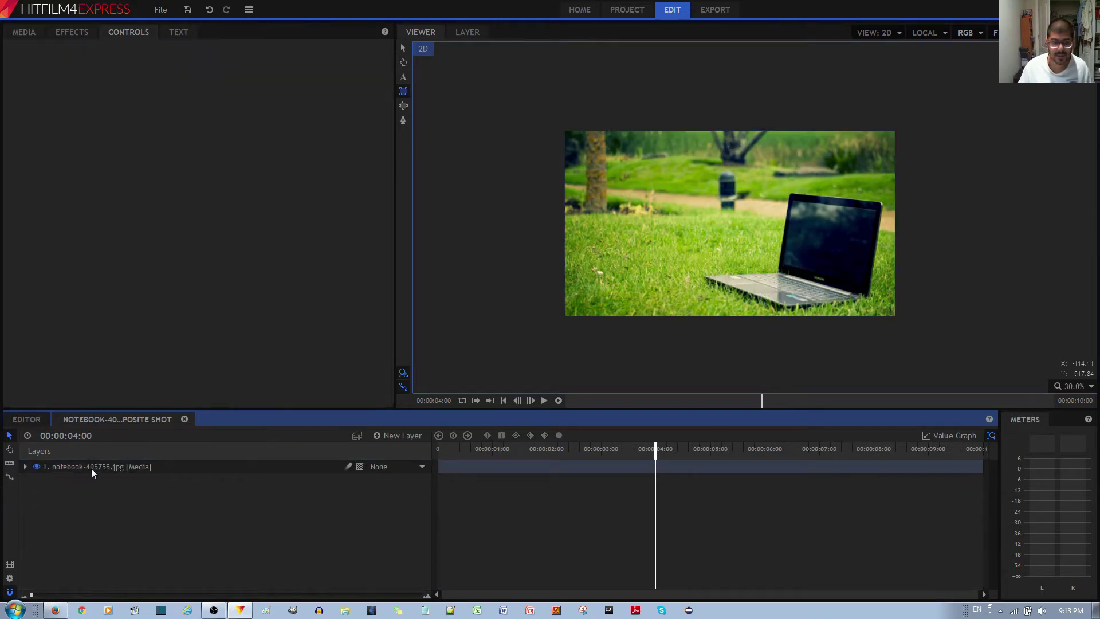
- Add a new text layer with a width of 1920 and a height of 1080
click(402, 436)
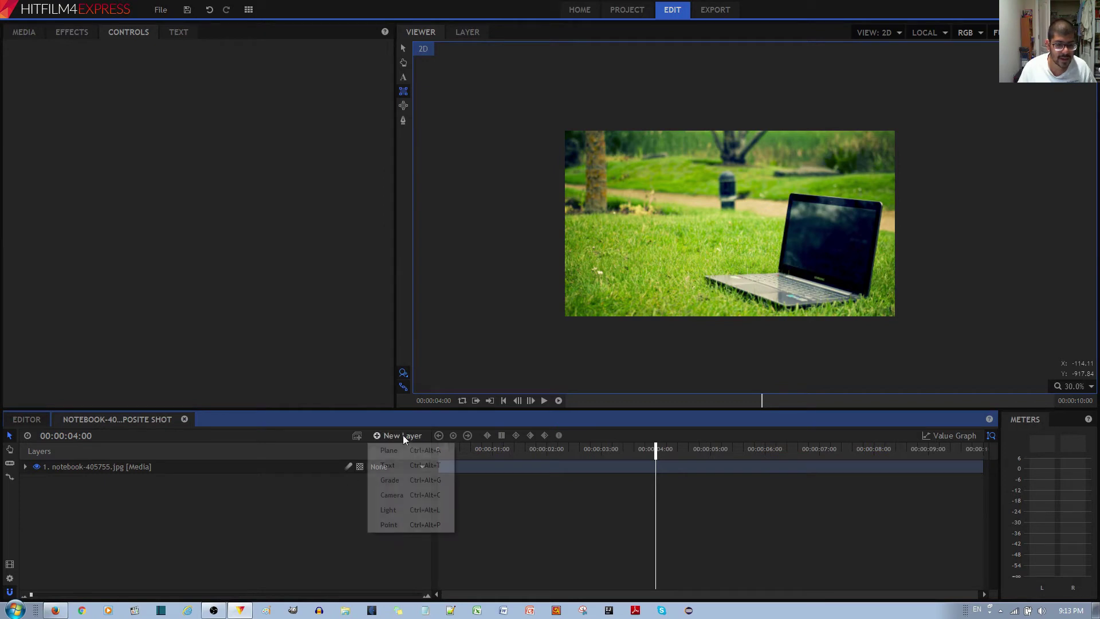
click(400, 466)
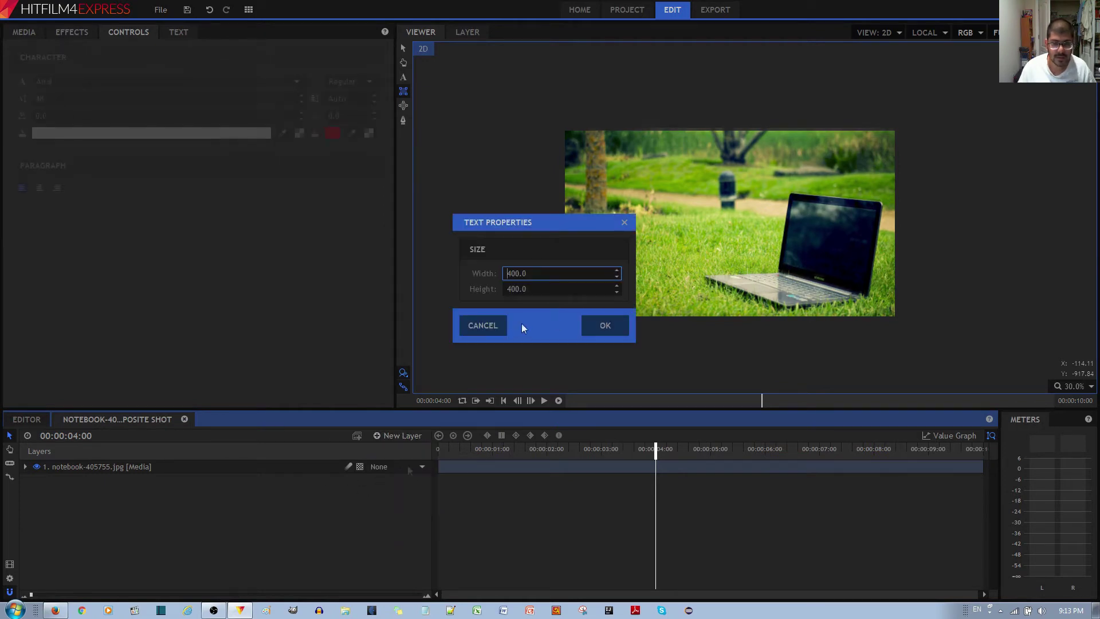
text(1)
double_click(534, 274)
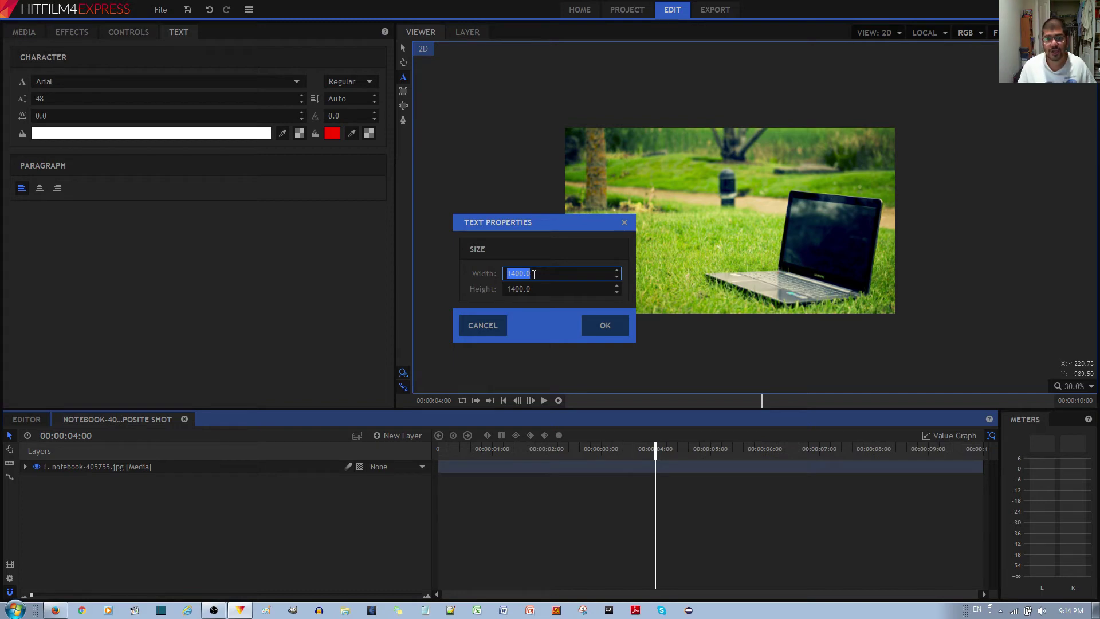
text(19)
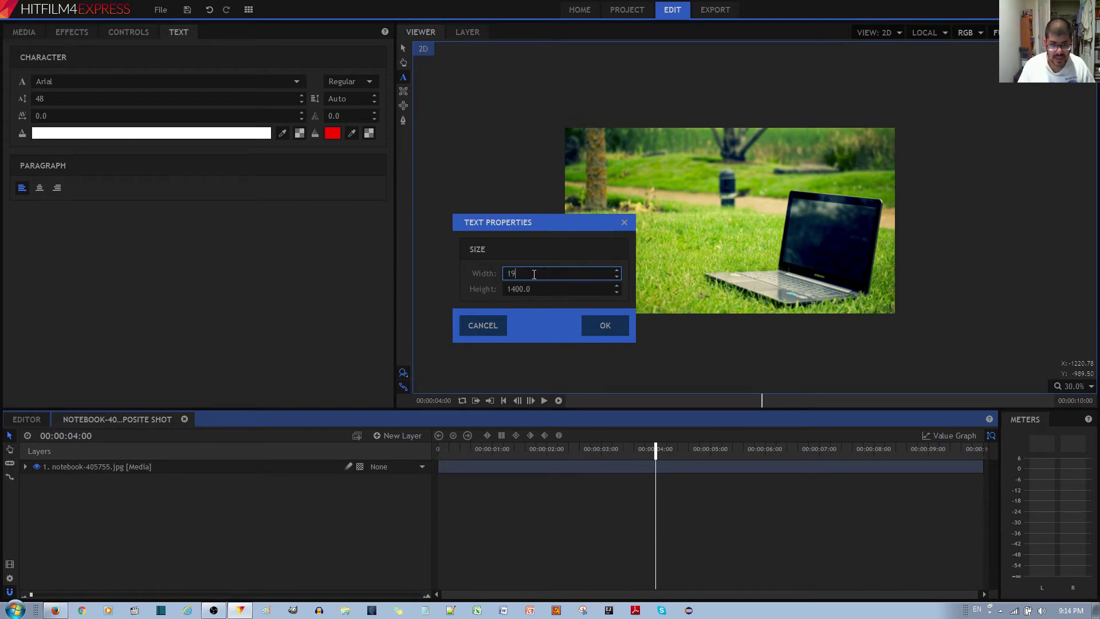
text(20)
key(Tab)
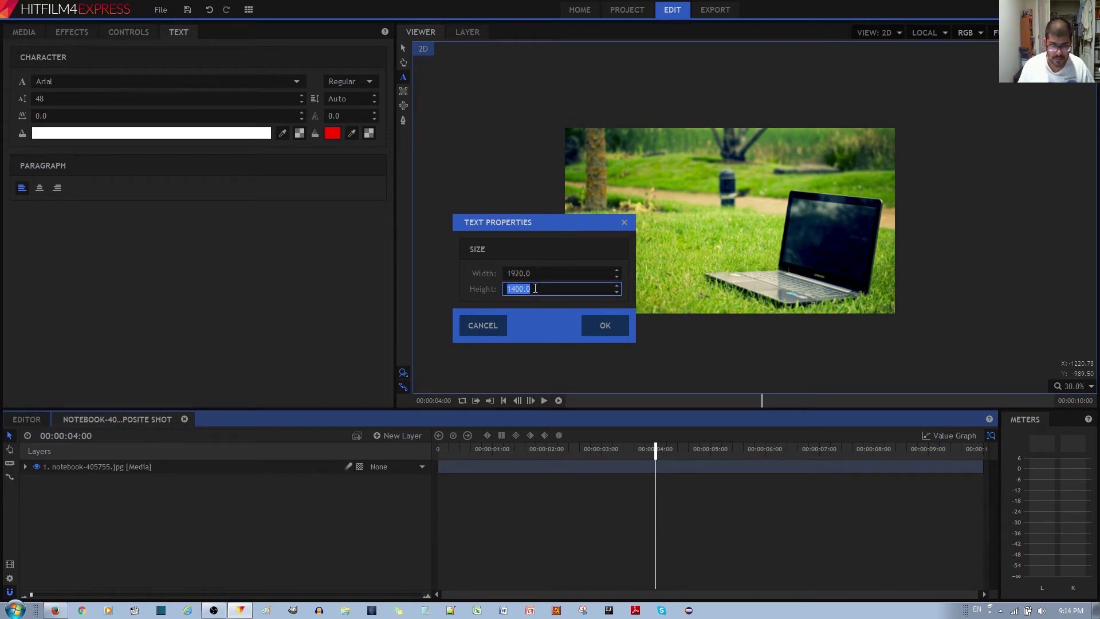
text(10)
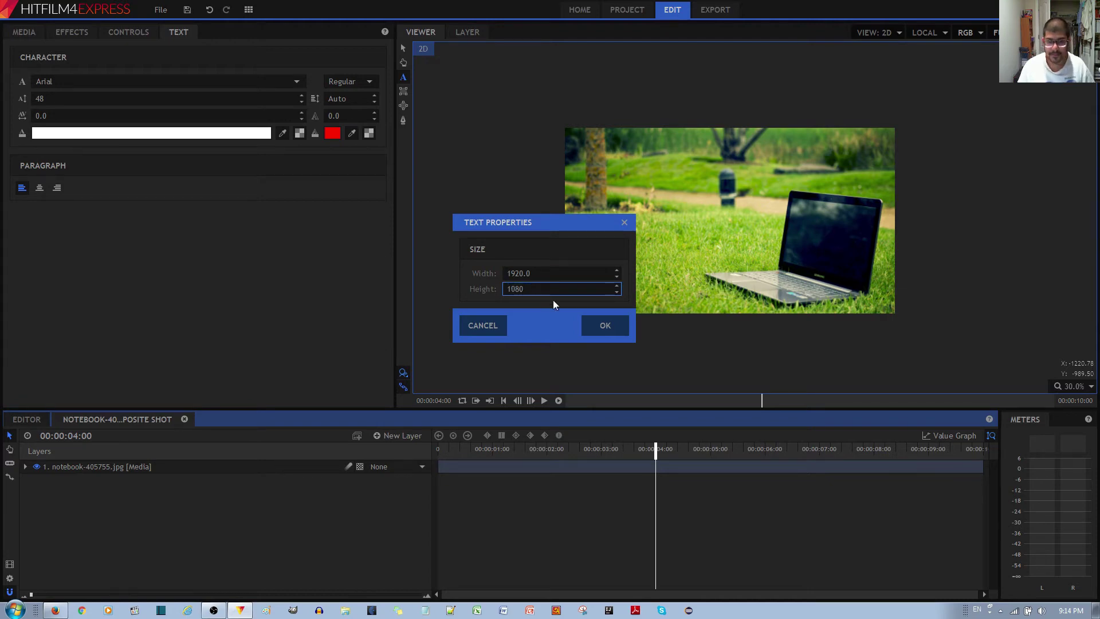
text(80)
click(605, 325)
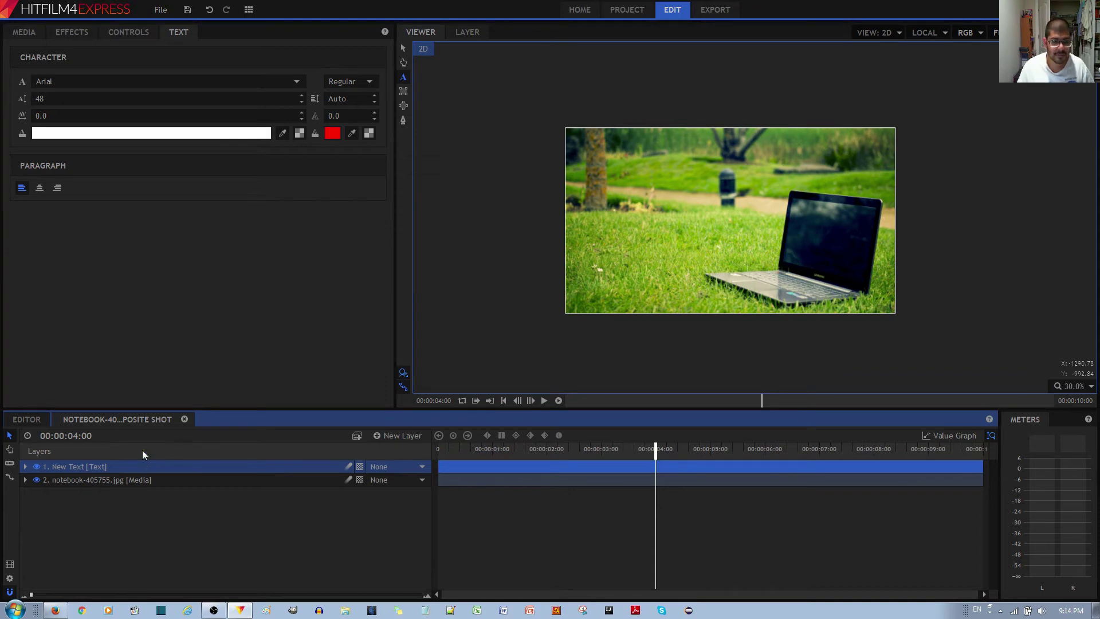
- Enter the text "Hello World" in the new text layer
click(657, 193)
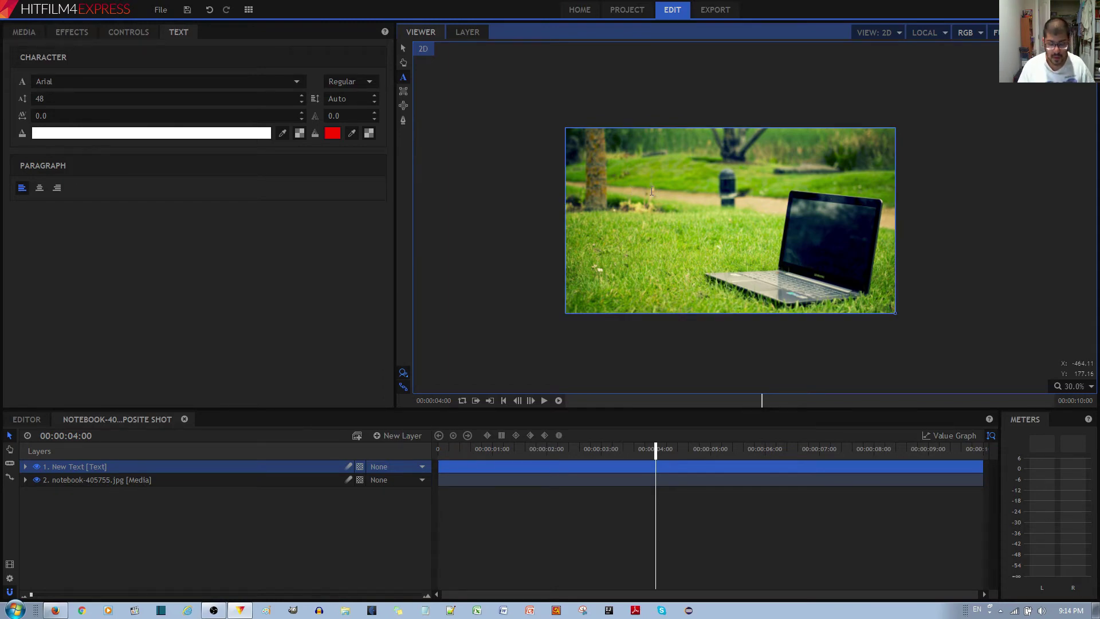
text(Hellow)
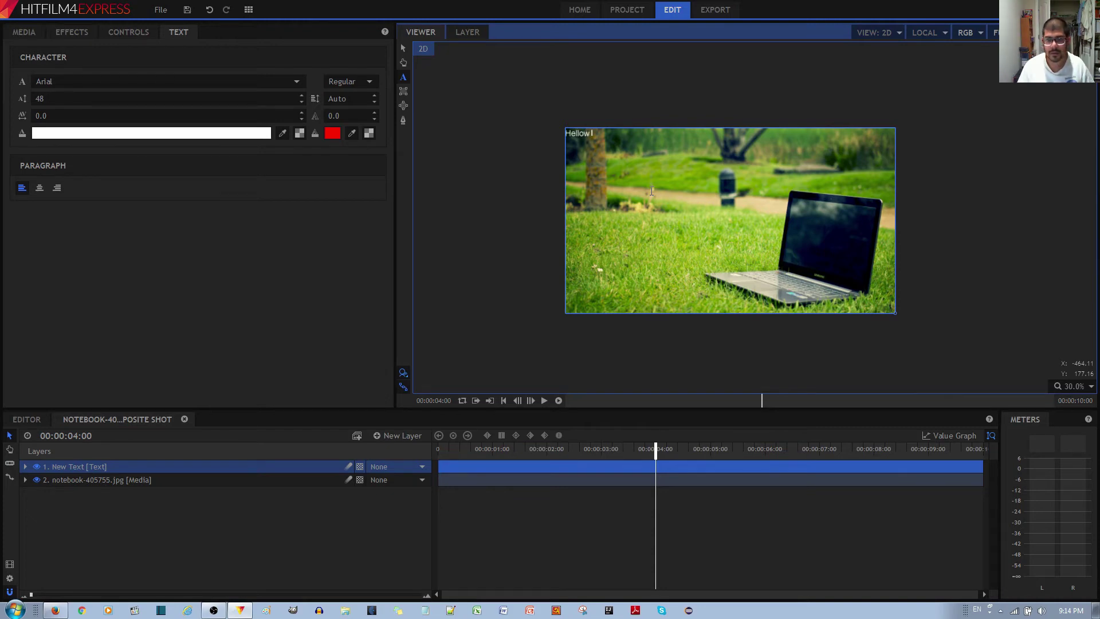
key(BackSpace)
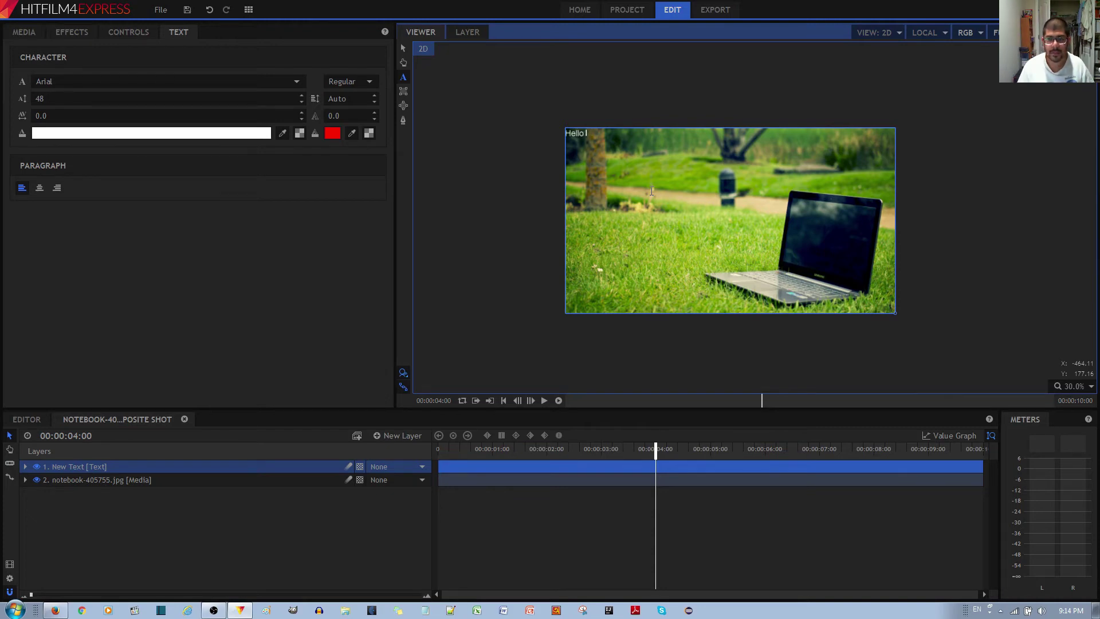
text(Word)
key(BackSpace)
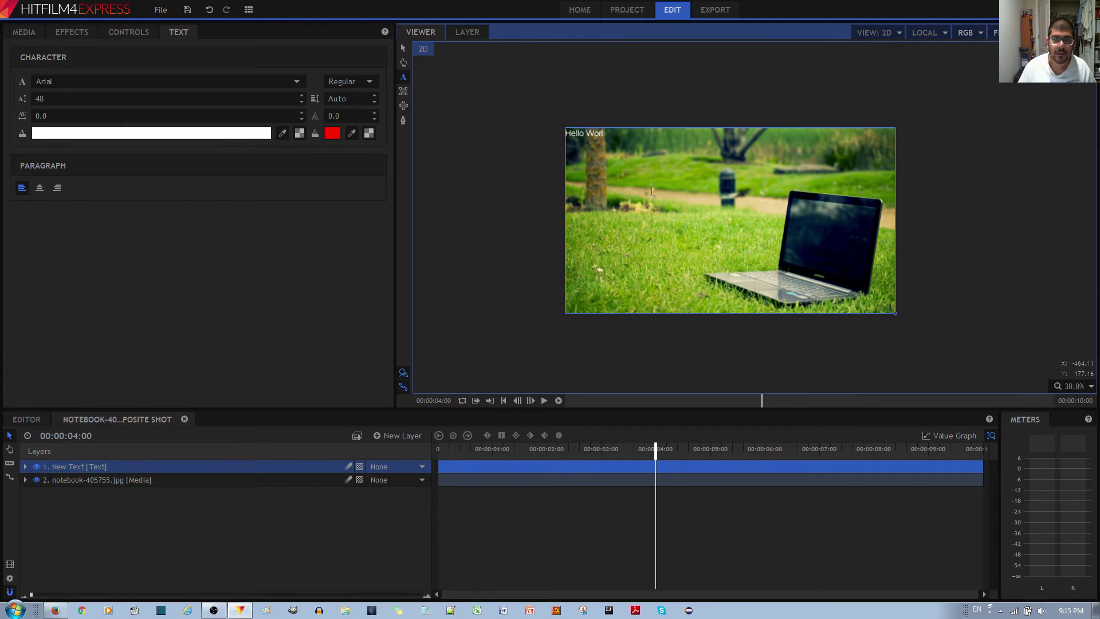
text(ld!)
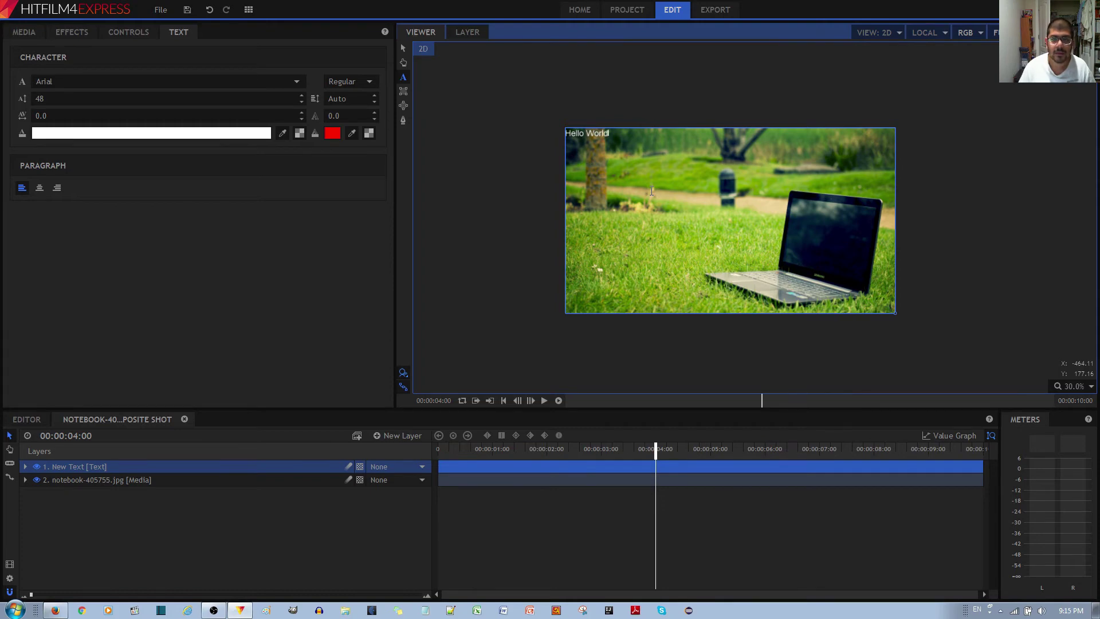
- Select the whole "Hello World" text and set its font size to 200
click(302, 96)
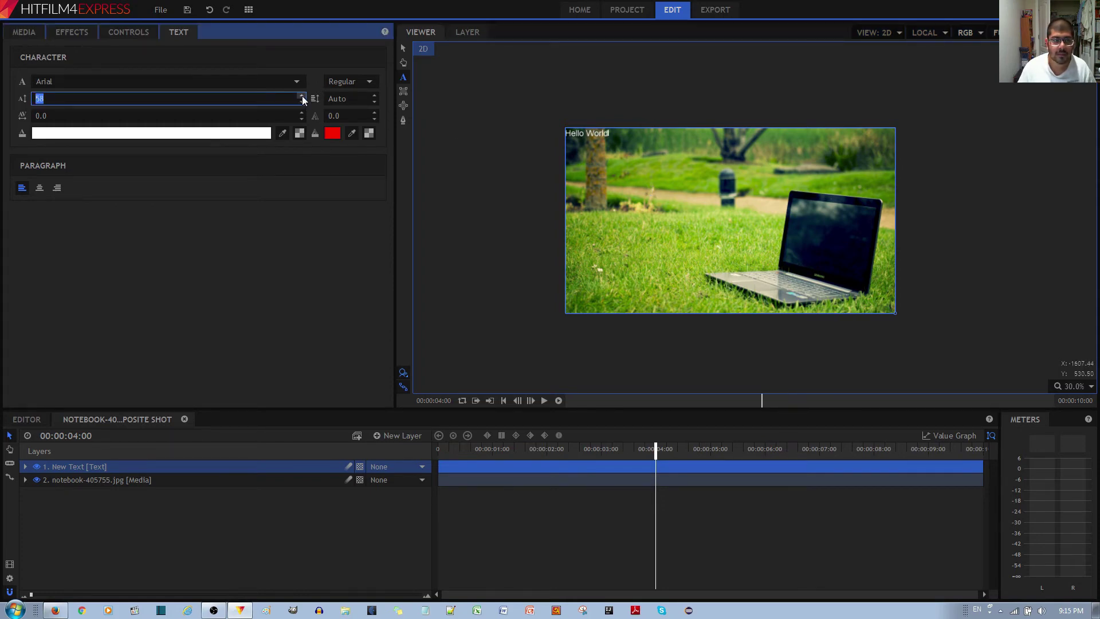
click(302, 97)
click(600, 138)
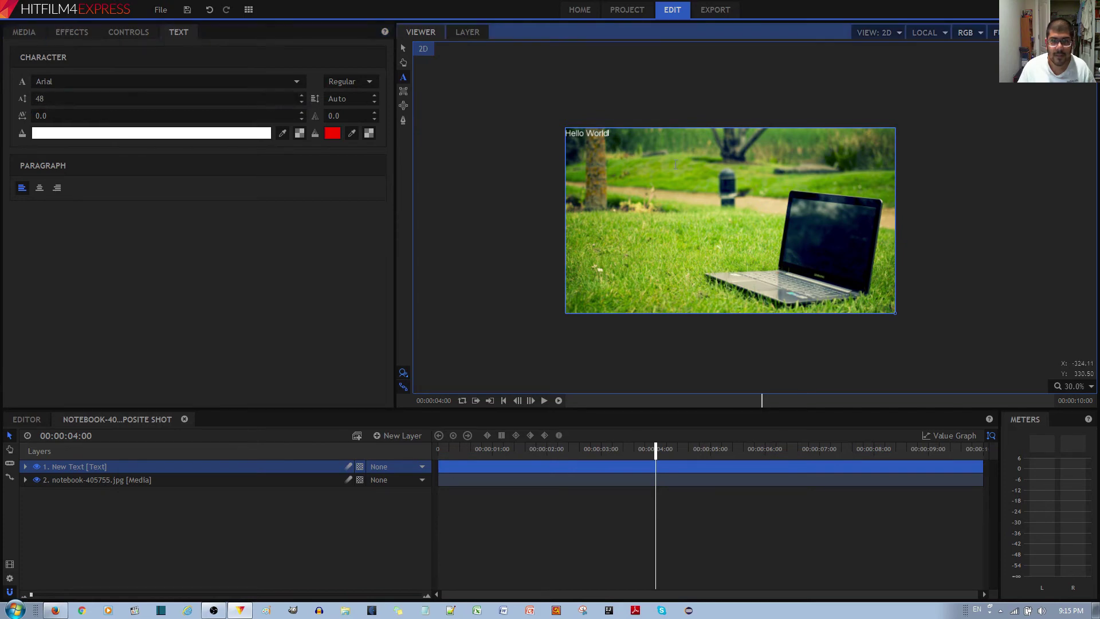
click(599, 135)
drag(599, 134, 534, 129)
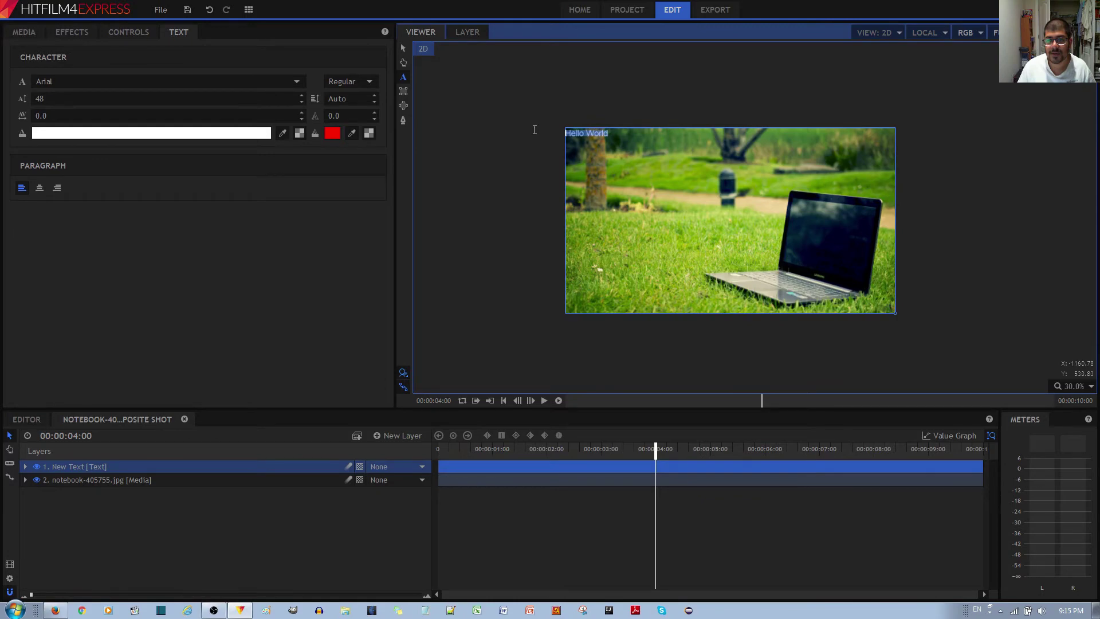
click(223, 100)
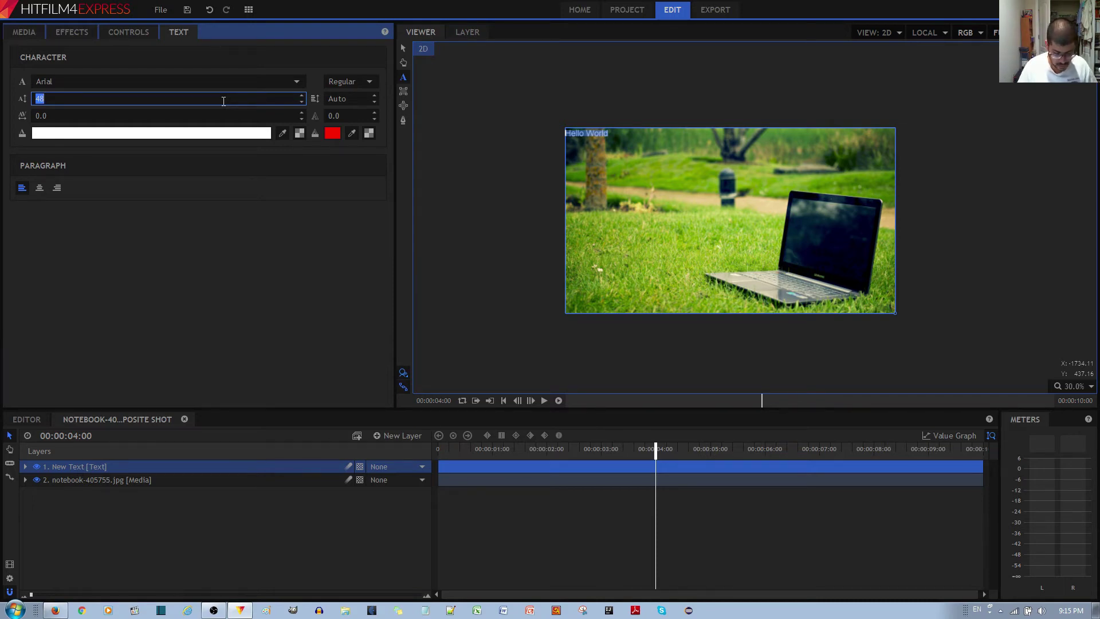
text(200)
key(Return)
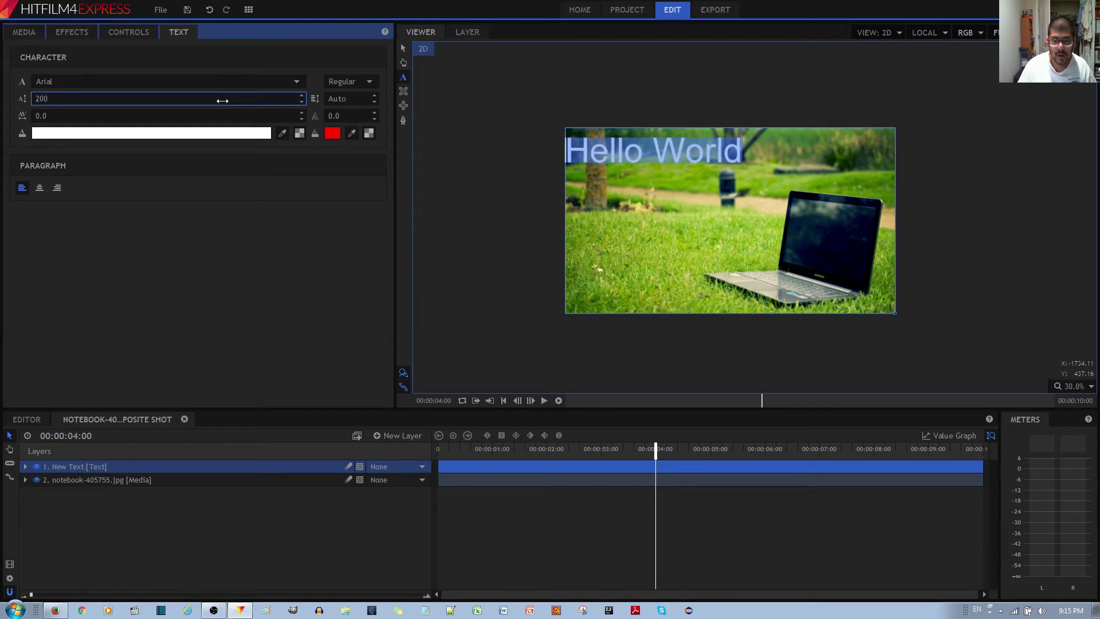
- Increase the "Hello World" font size to 400 and center-align the paragraph
double_click(223, 99)
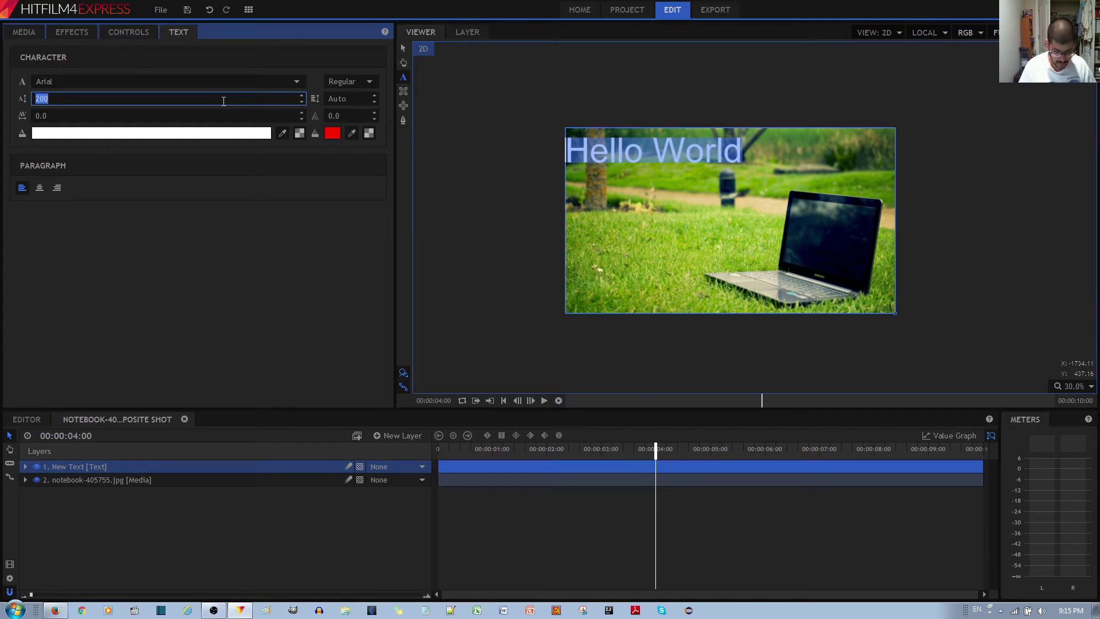
text(400)
key(Return)
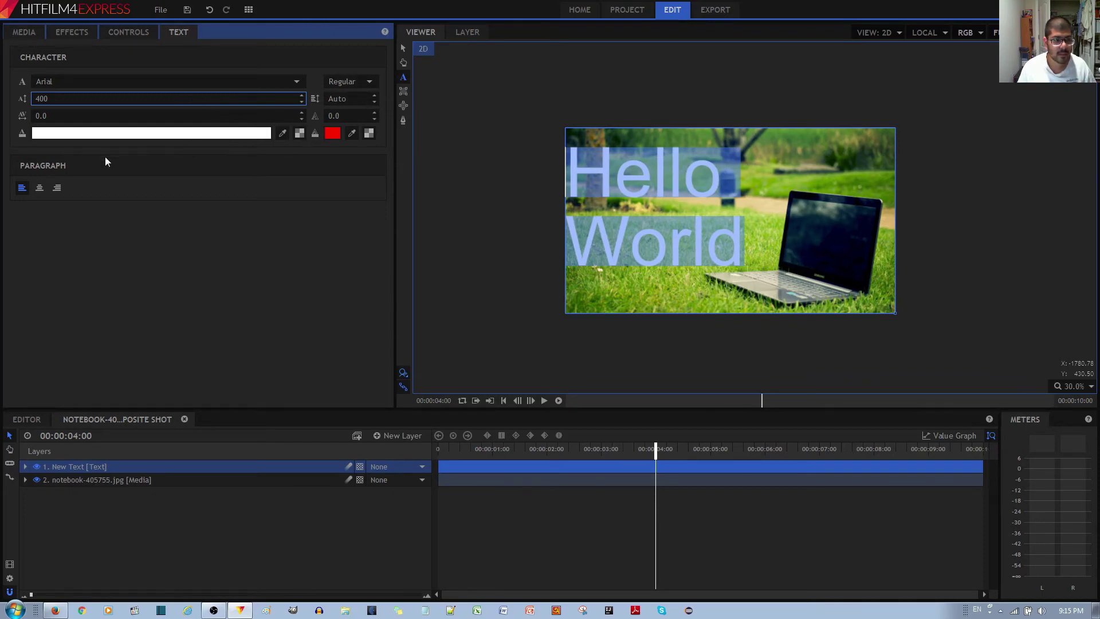
click(36, 190)
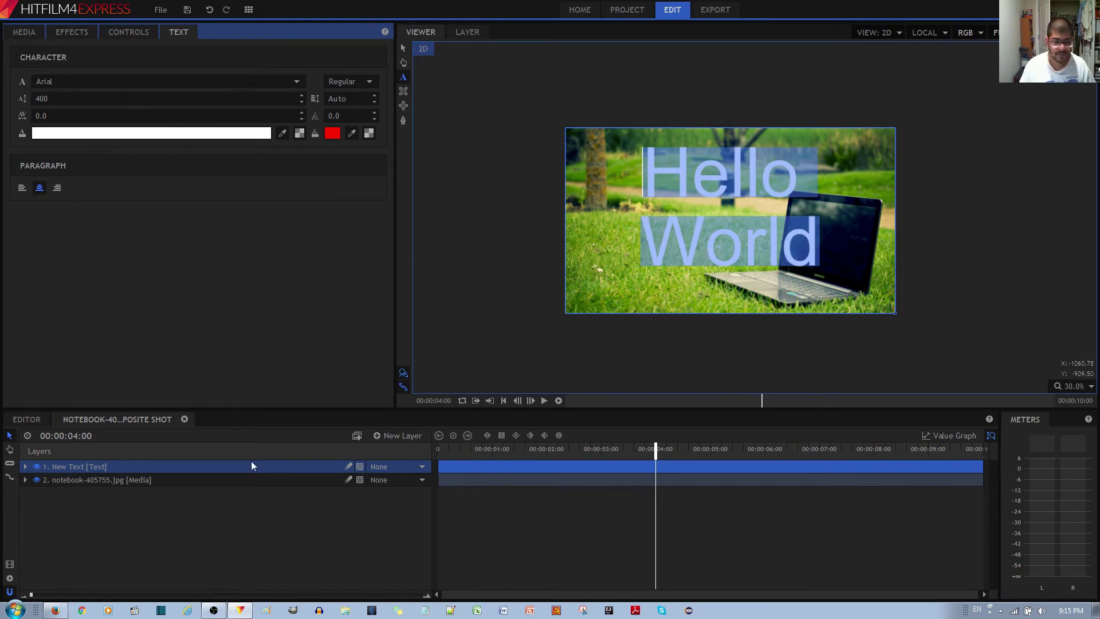
- Draw a rectangular mask covering the entire frame on the New Text layer
click(403, 92)
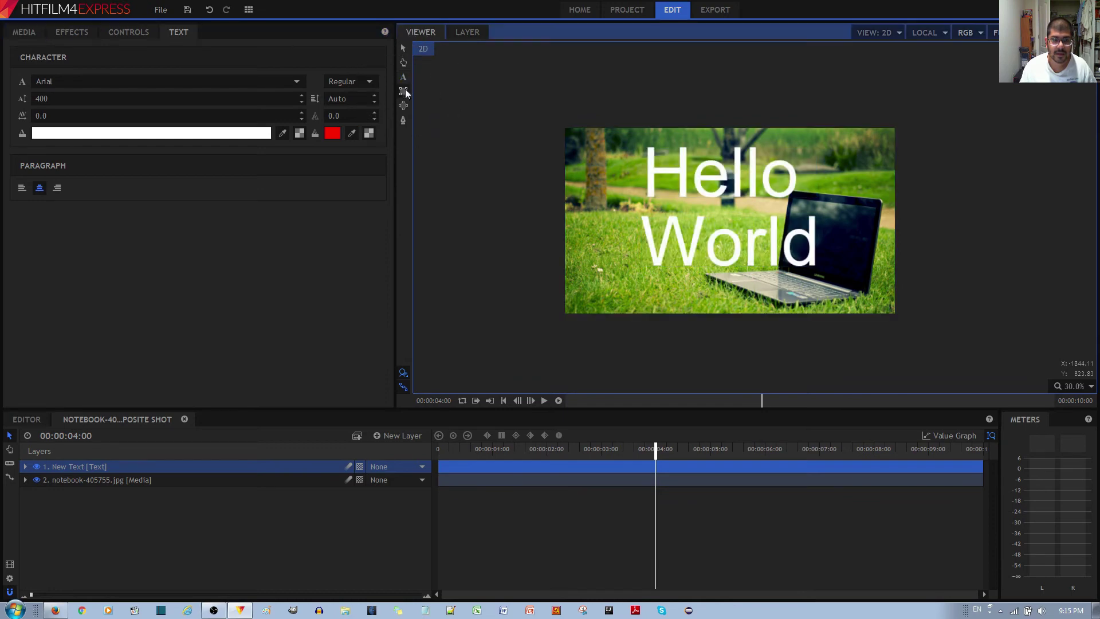
click(121, 468)
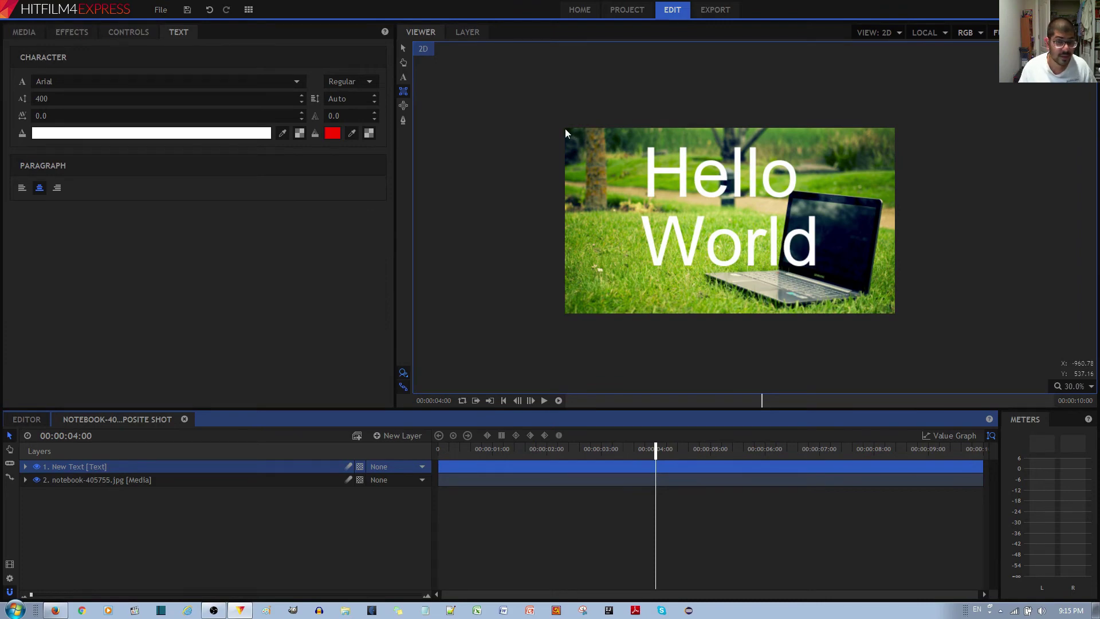
drag(565, 129, 895, 312)
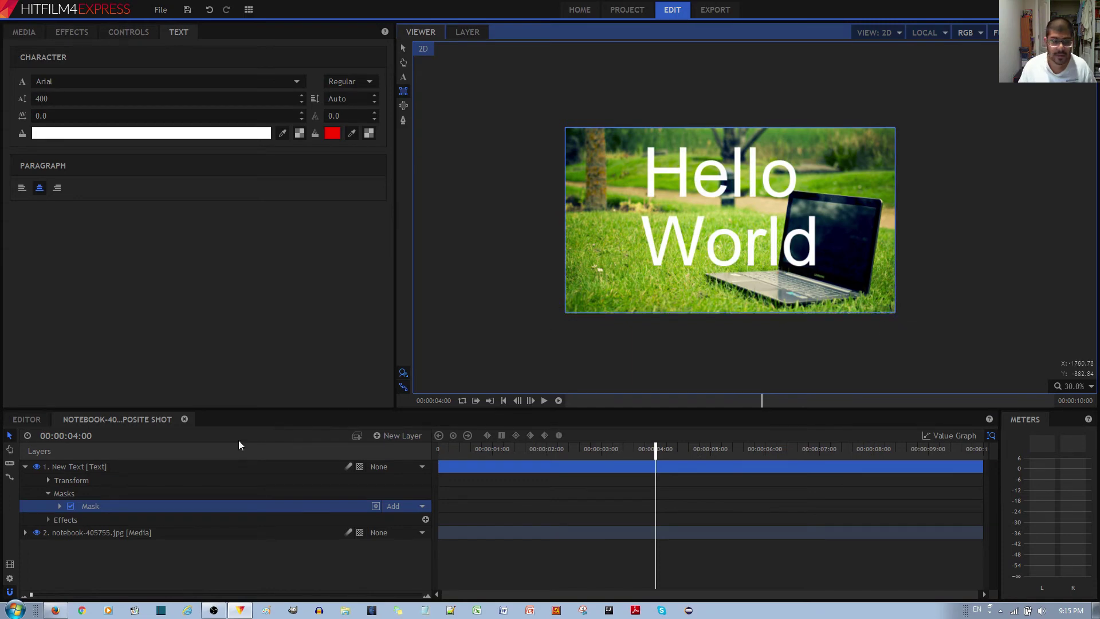
- Expand the mask's transform properties and enable keyframing for its position at the start of the timeline
click(59, 507)
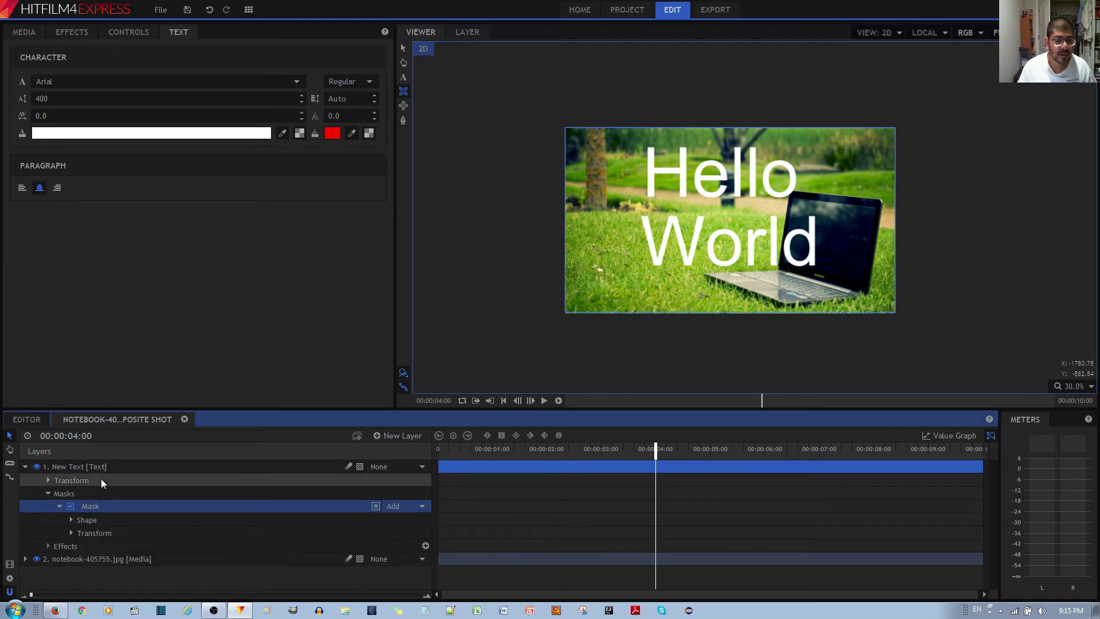
click(71, 533)
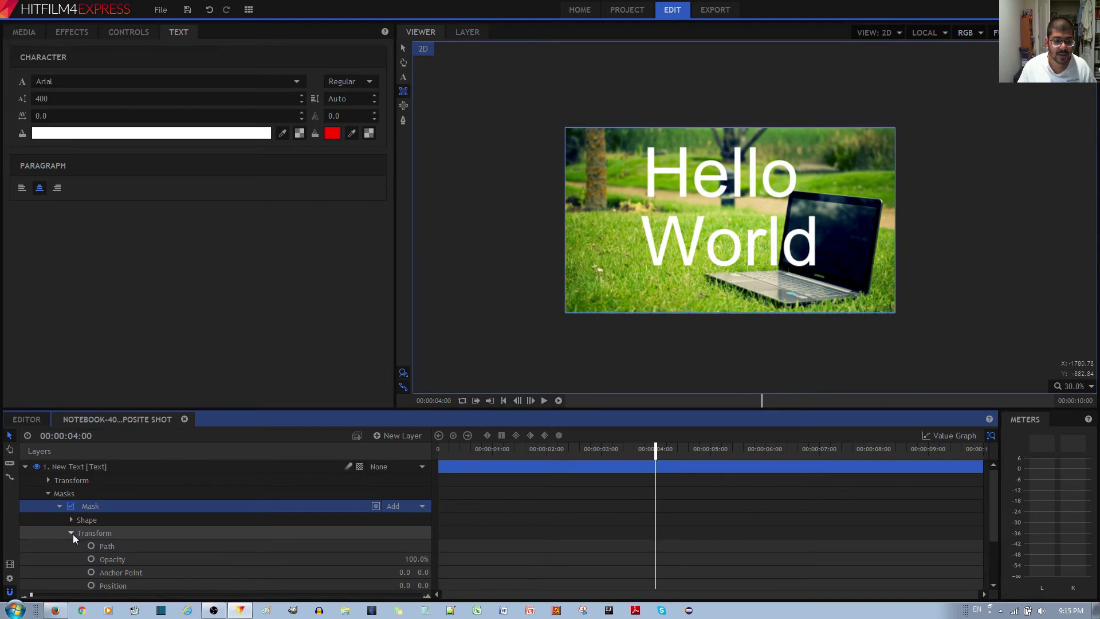
click(126, 33)
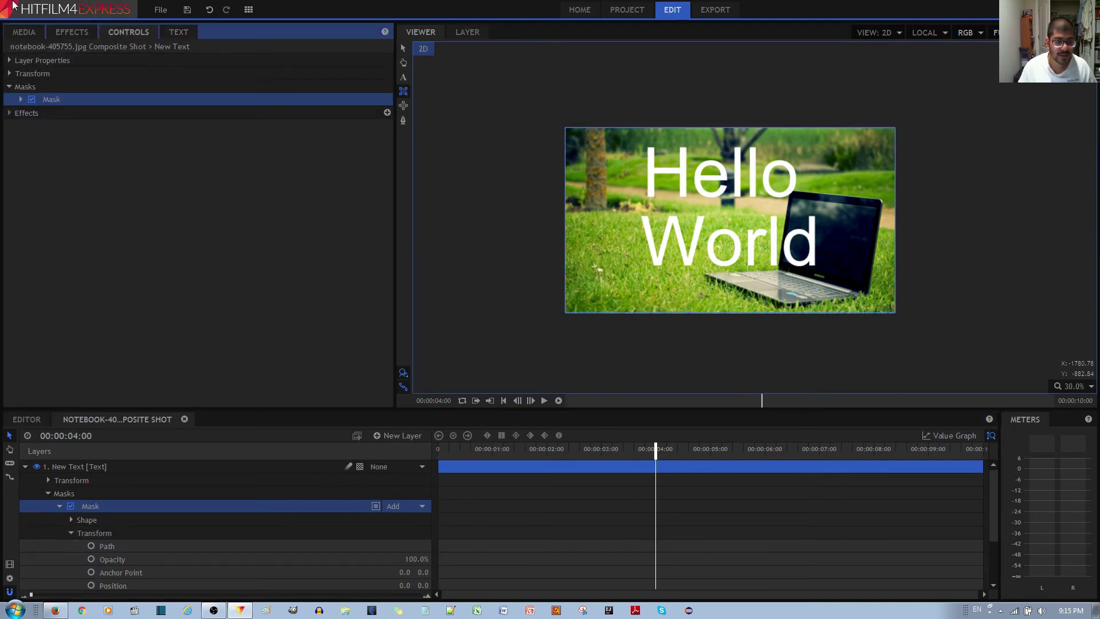
click(21, 99)
click(33, 153)
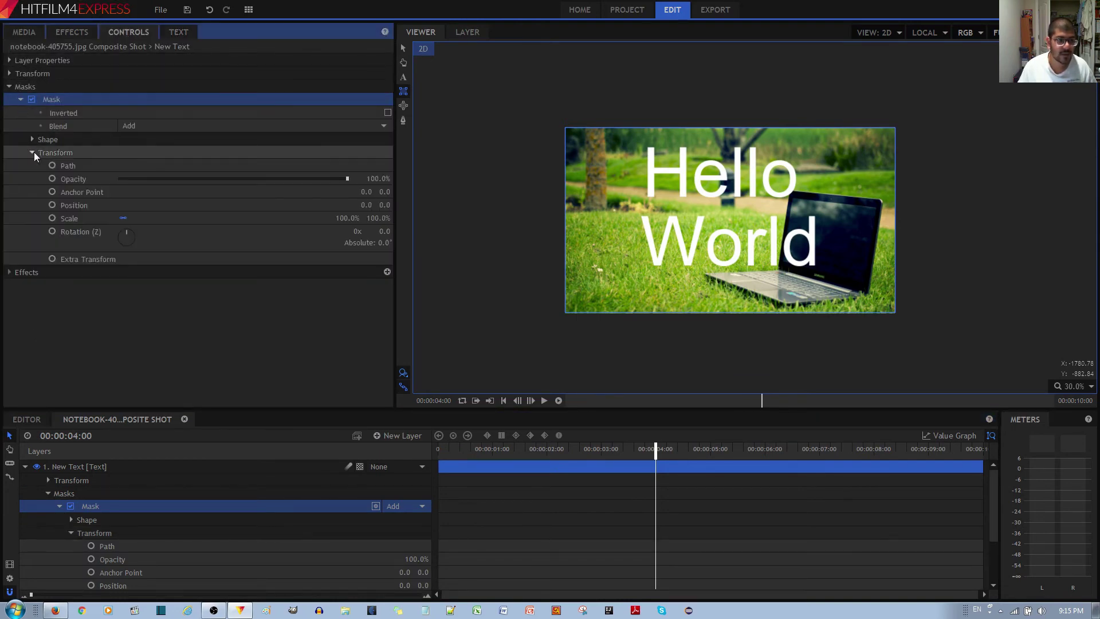
scroll(470, 515, down, 1)
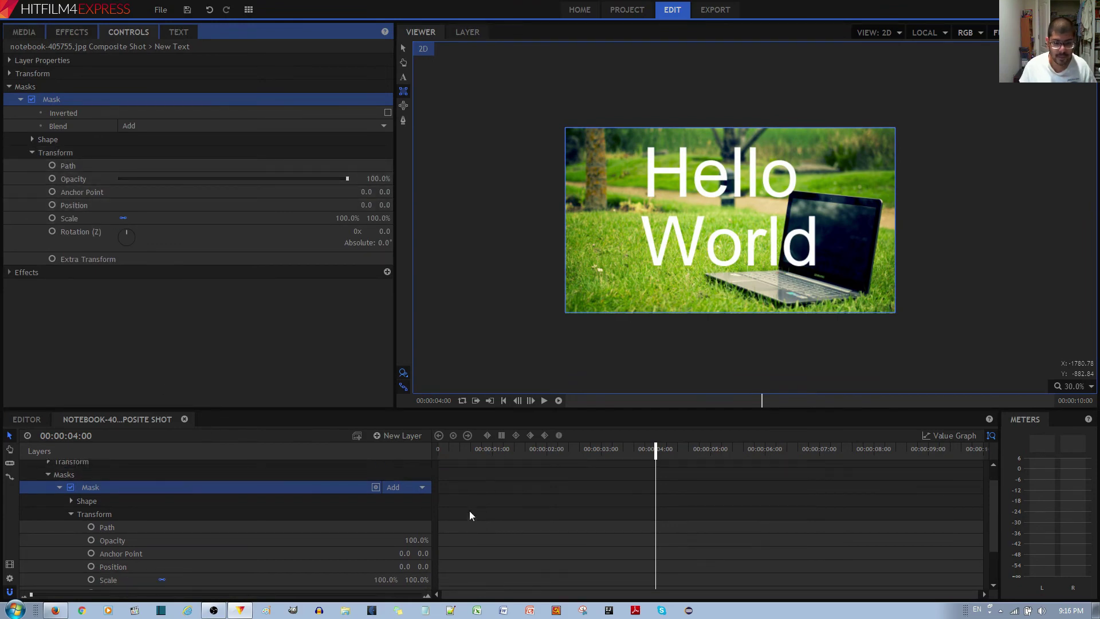
drag(655, 449, 406, 467)
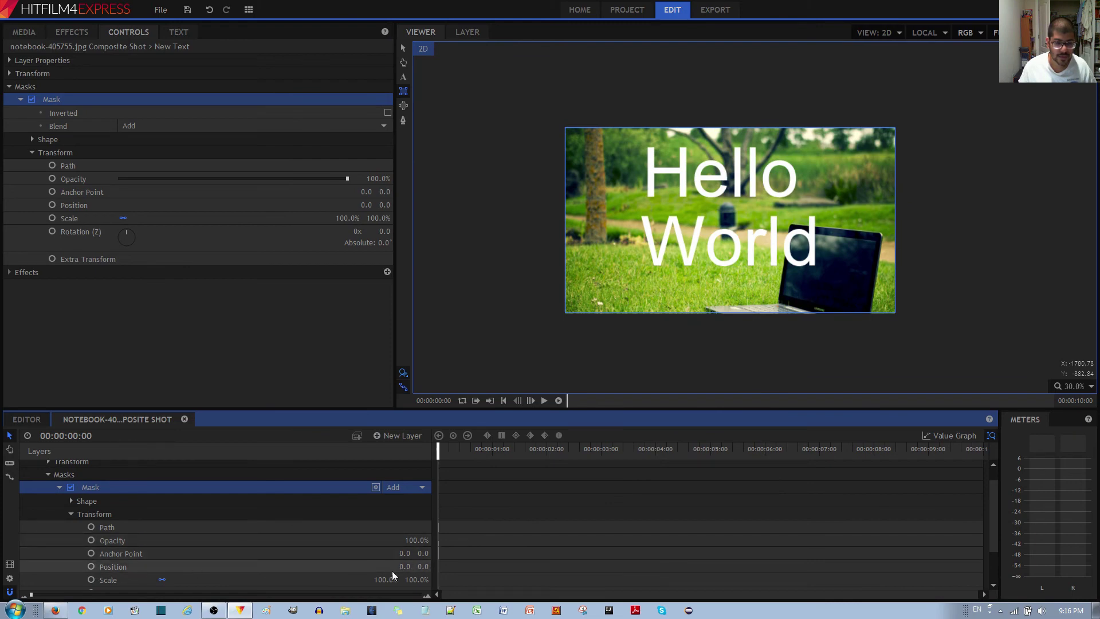
click(91, 567)
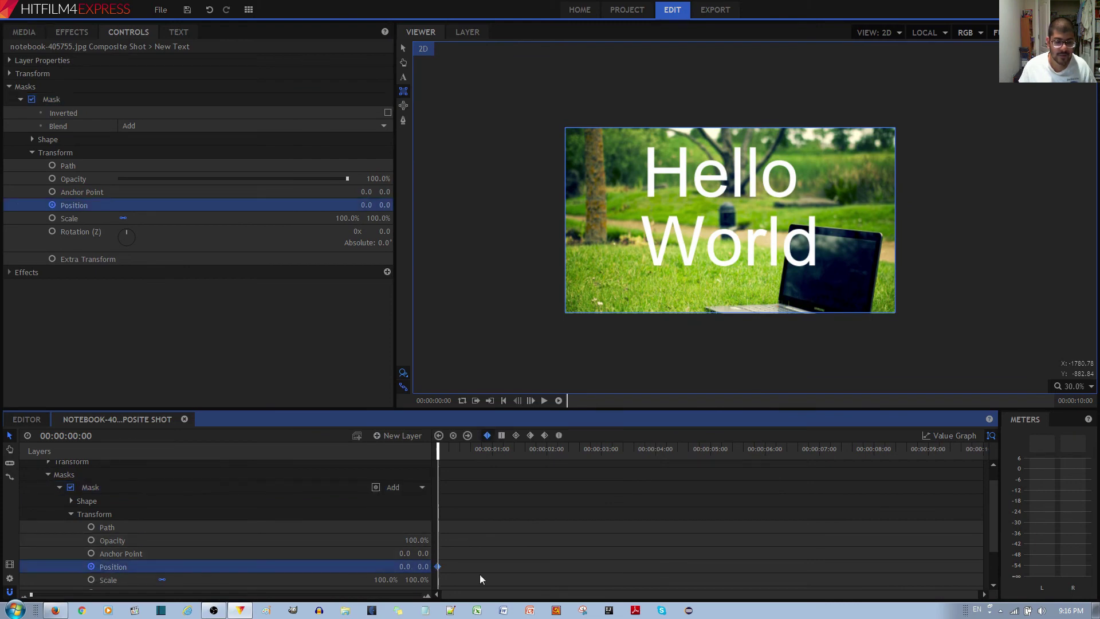
- Set the mask's vertical position to 1100 at the starting keyframe, moving it above the frame
click(424, 567)
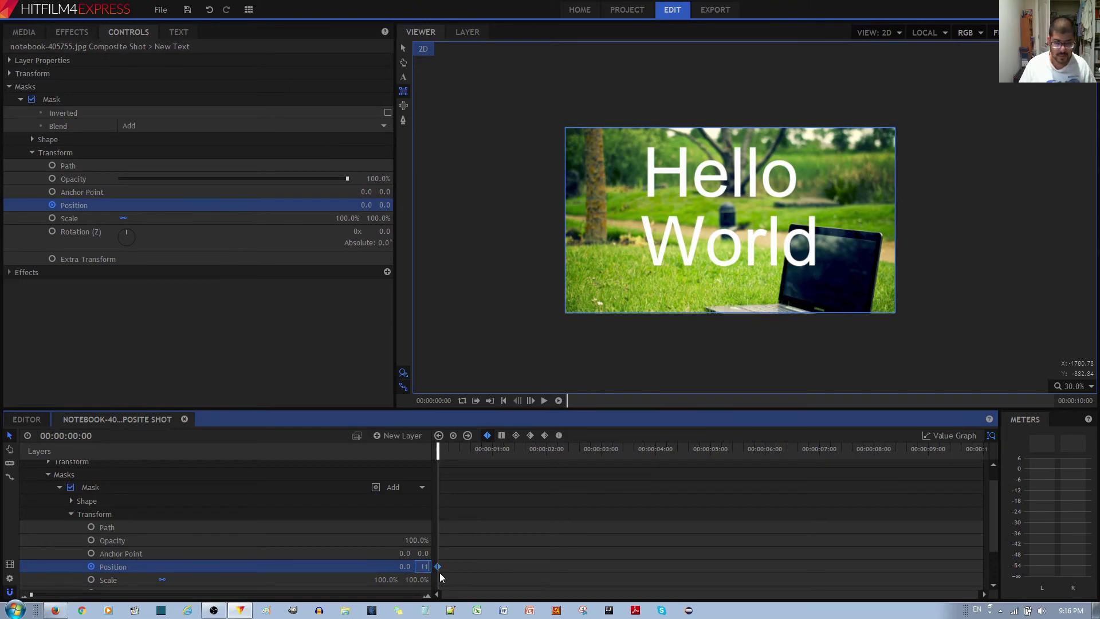
click(398, 565)
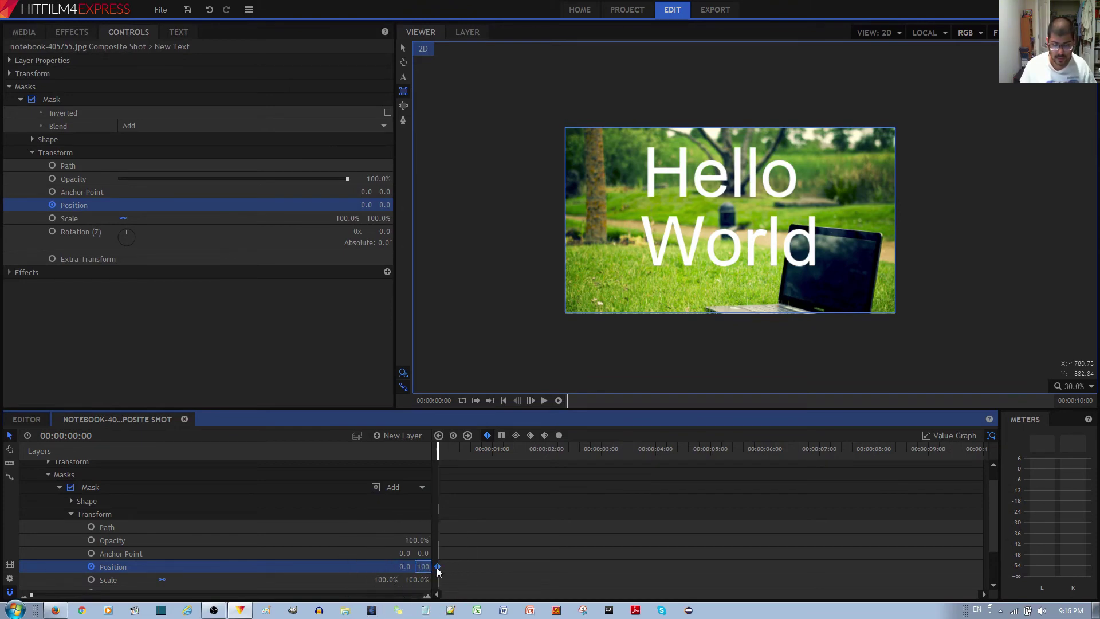
text(1100)
key(Return)
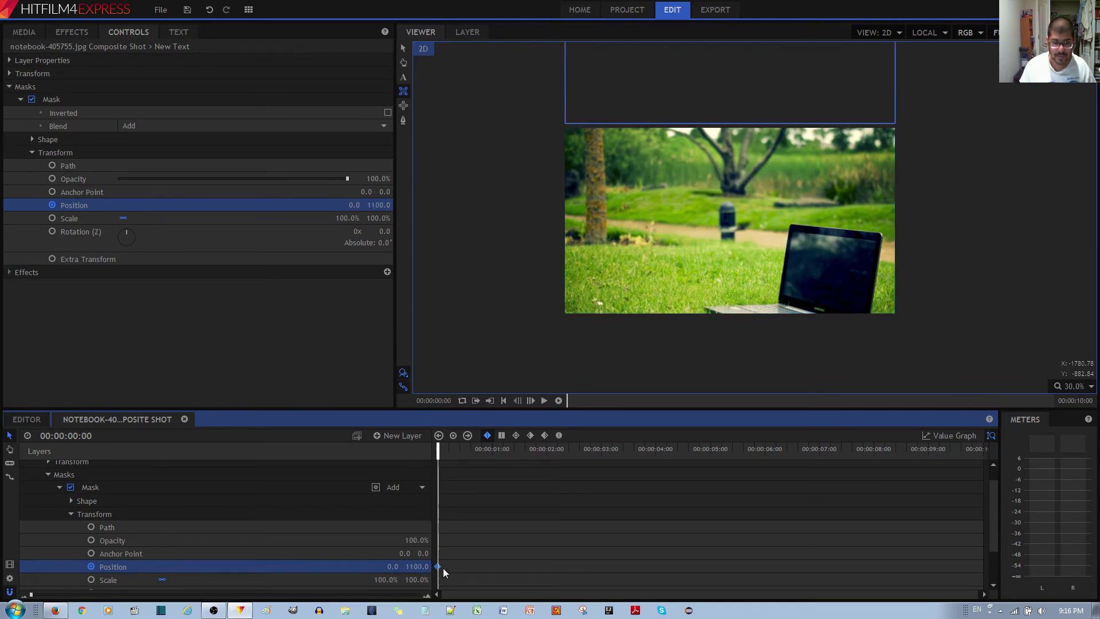
- Add a second mask position keyframe at 00:00:03:01 with the vertical position set to 0
click(602, 452)
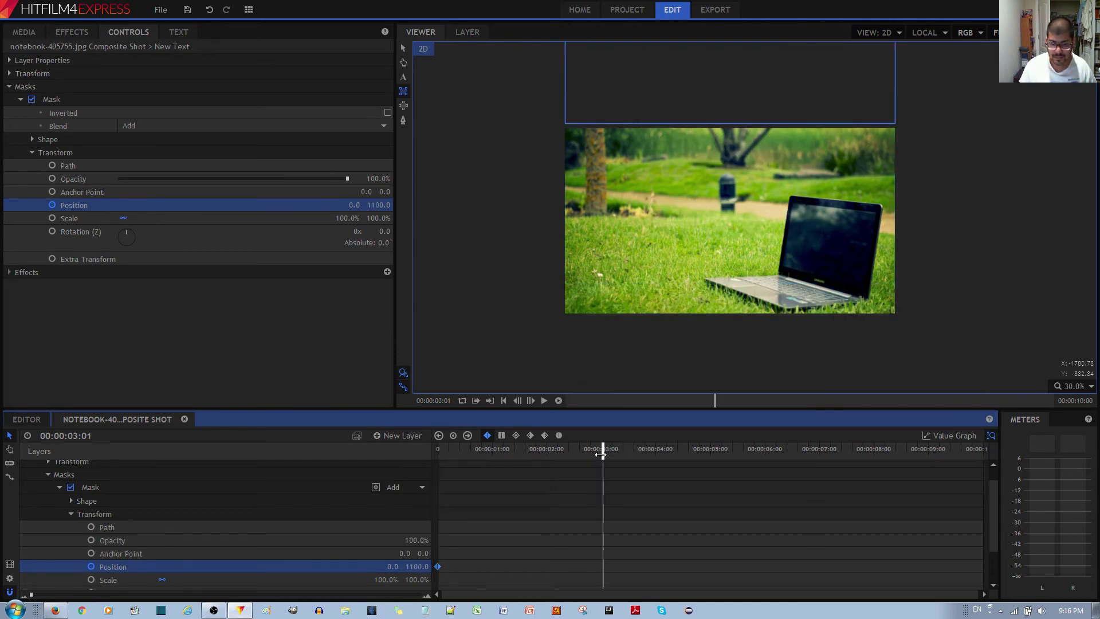
click(413, 567)
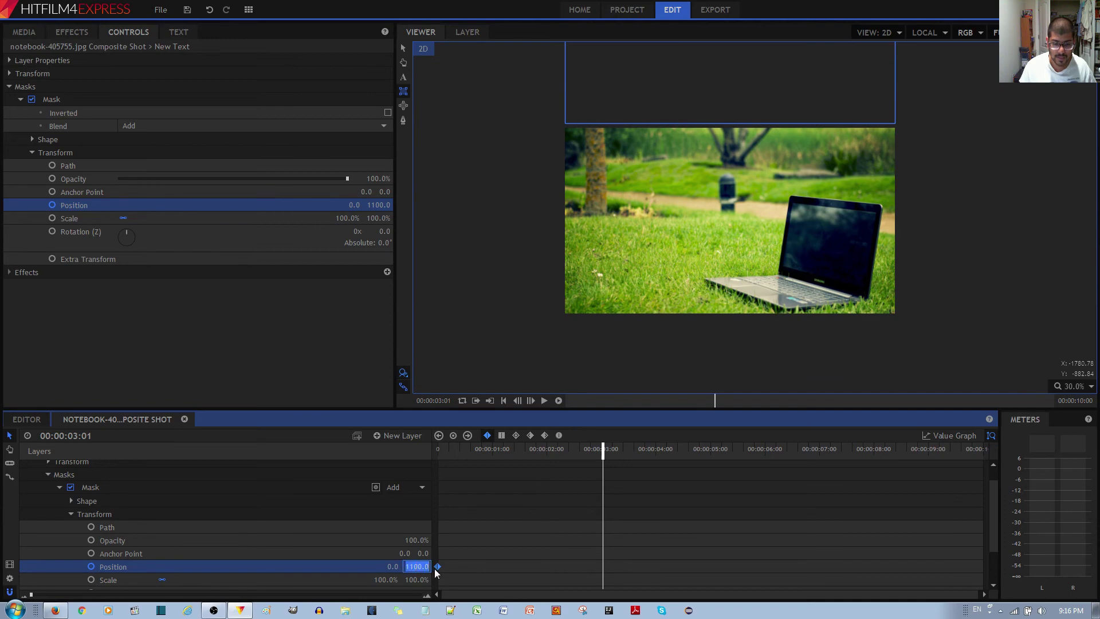
text(0)
key(Return)
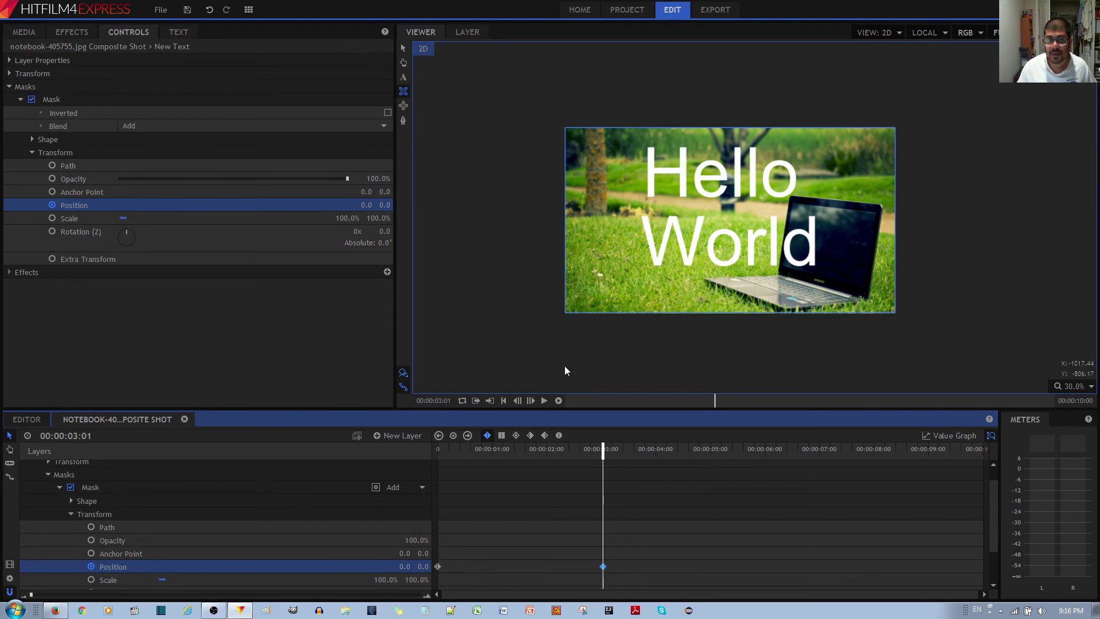
- Play the composite shot from the beginning to preview the vertical text reveal
drag(602, 451, 438, 459)
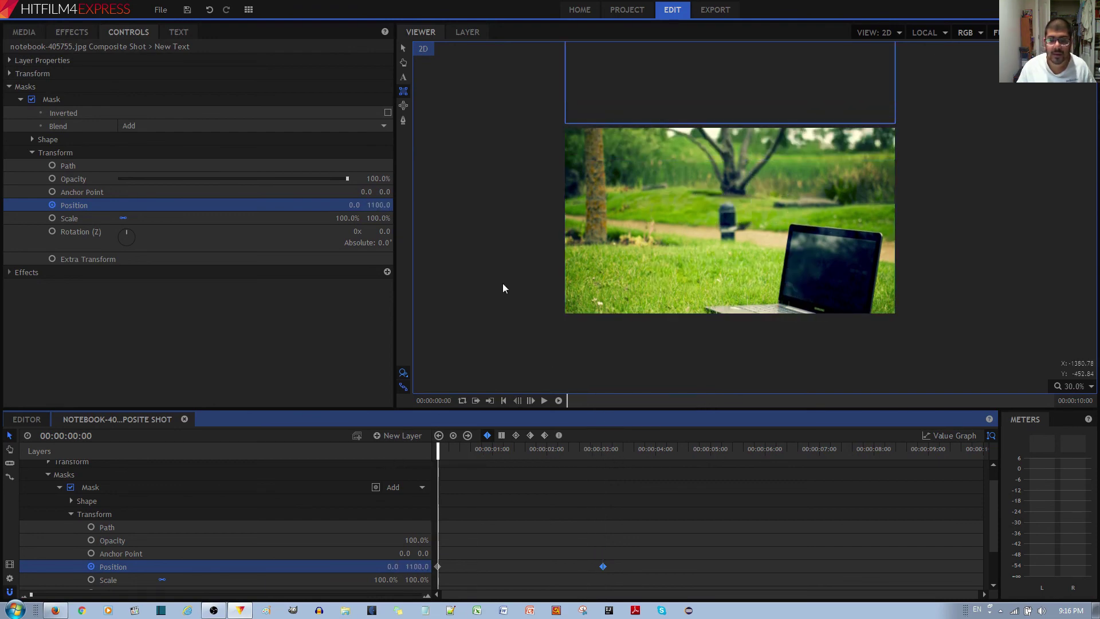
key(space)
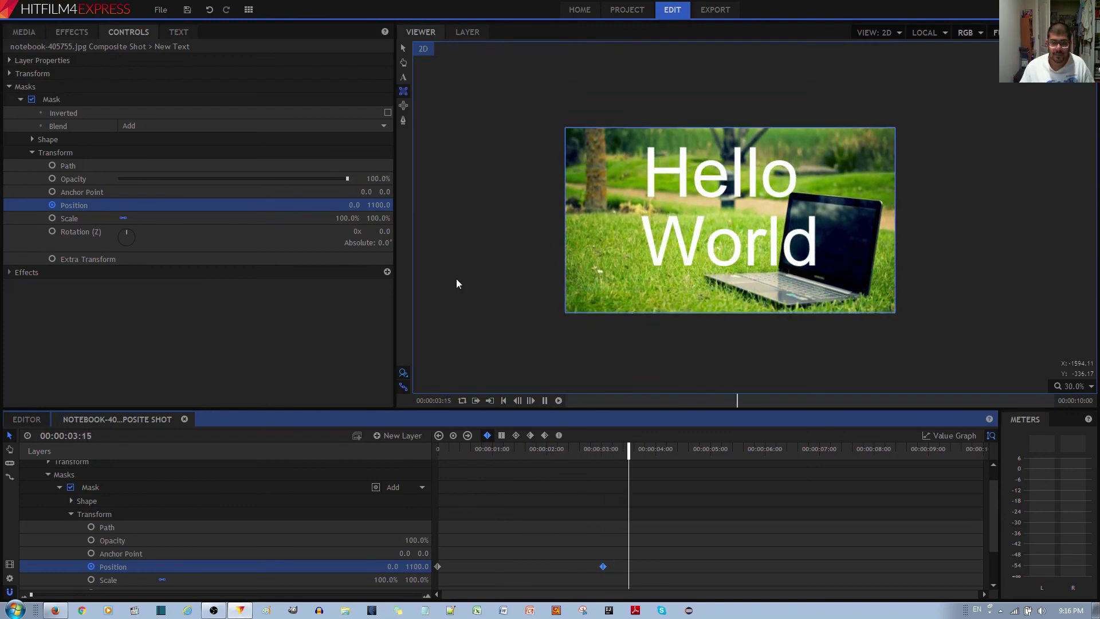
key(space)
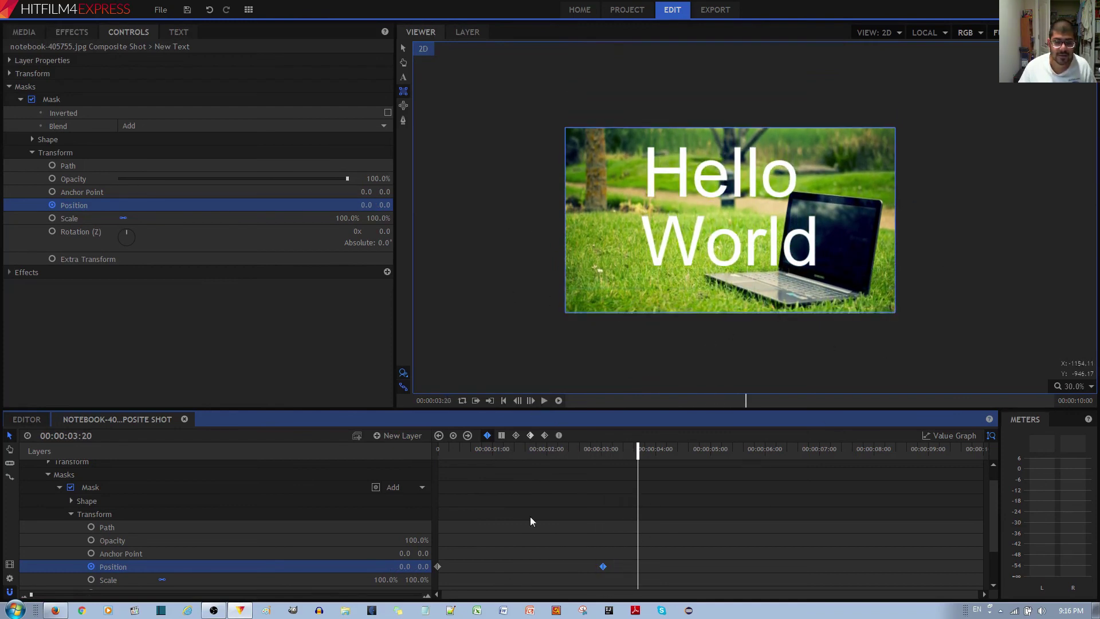
- At the starting keyframe, set the mask's vertical position to 0 and its horizontal position to 1080
drag(637, 453, 398, 467)
click(417, 566)
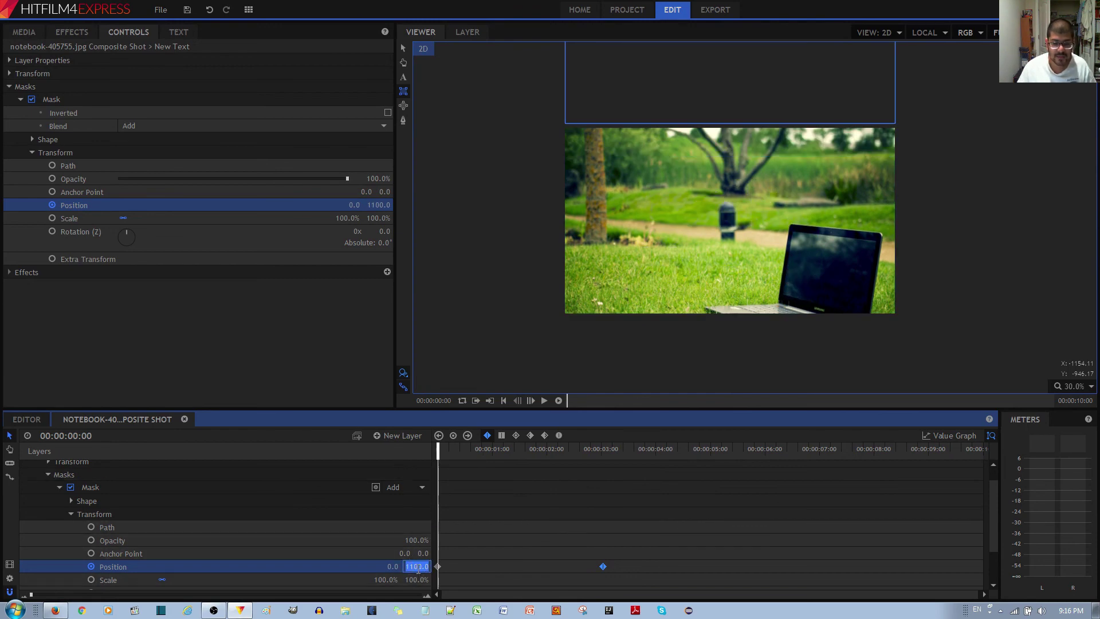
text(0)
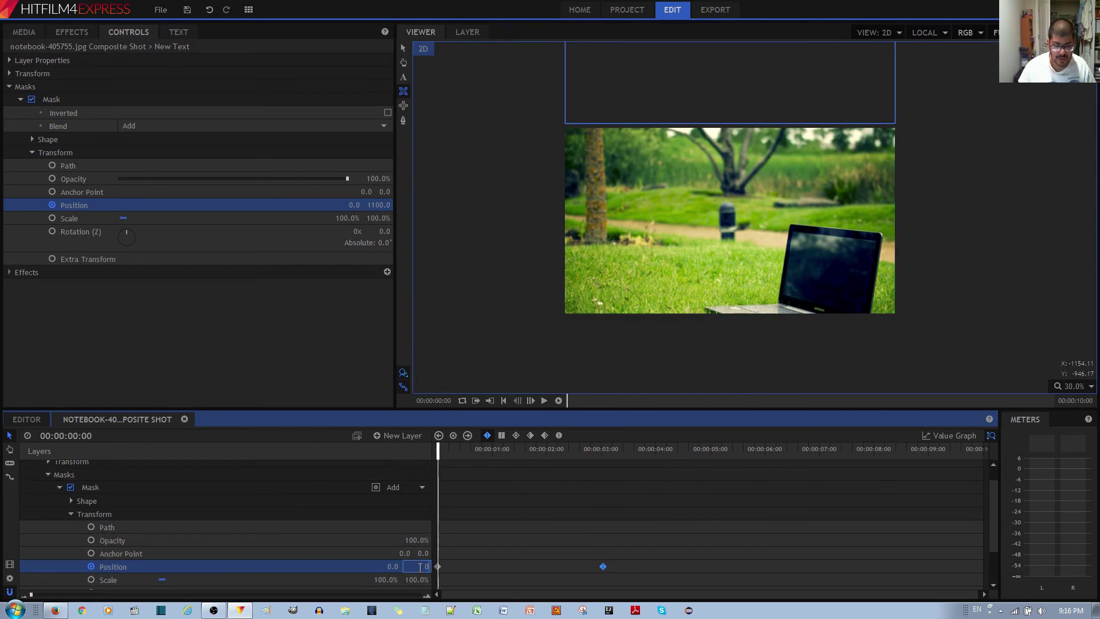
click(395, 566)
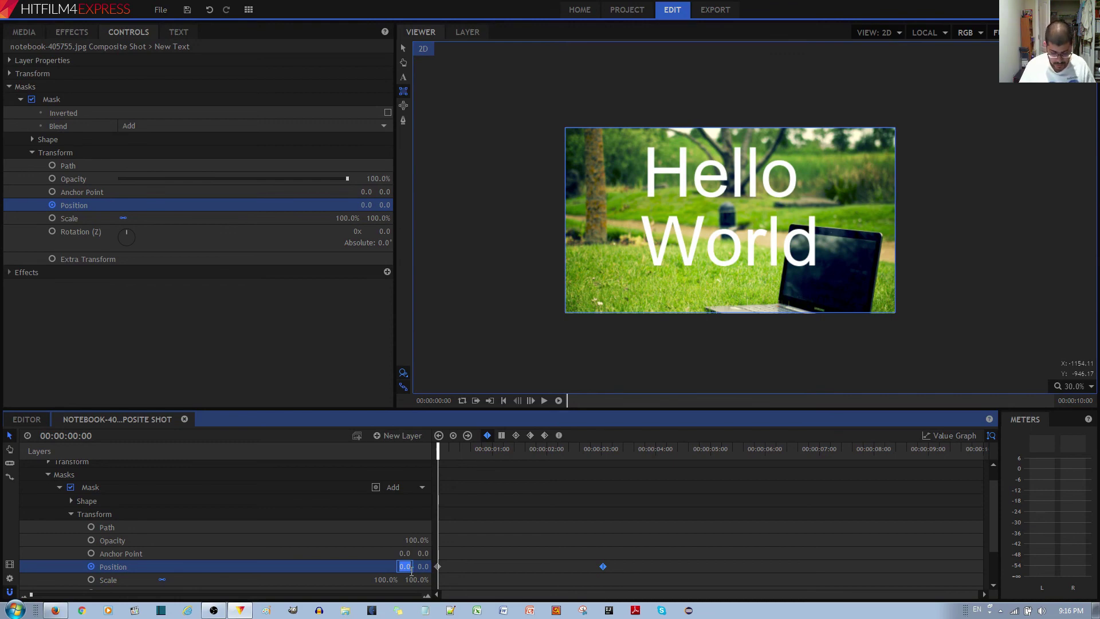
text(10)
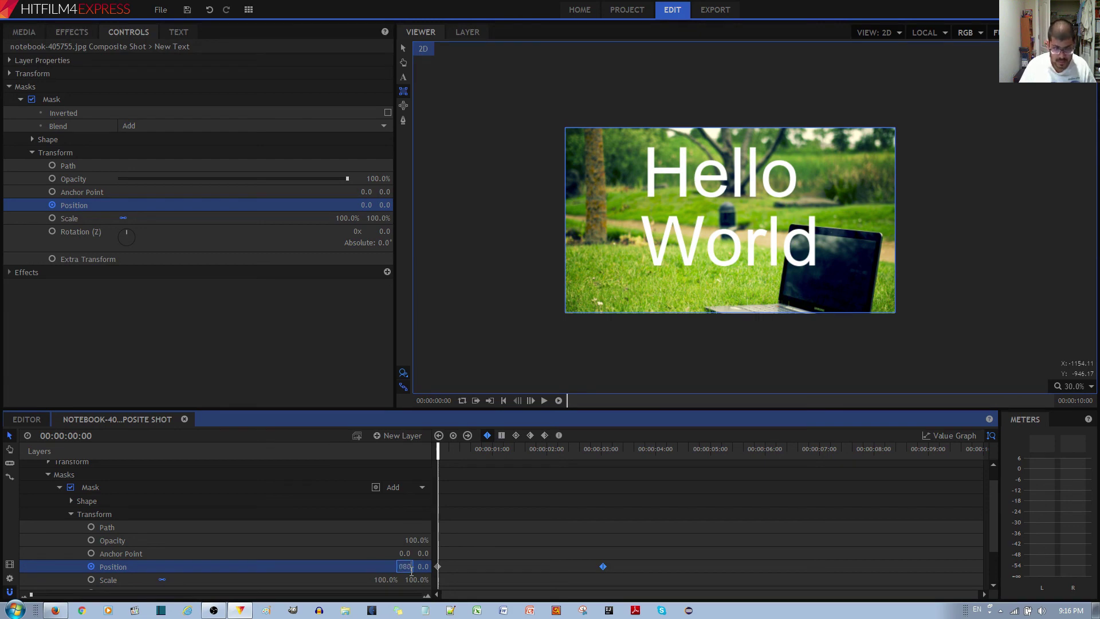
text(80)
key(Return)
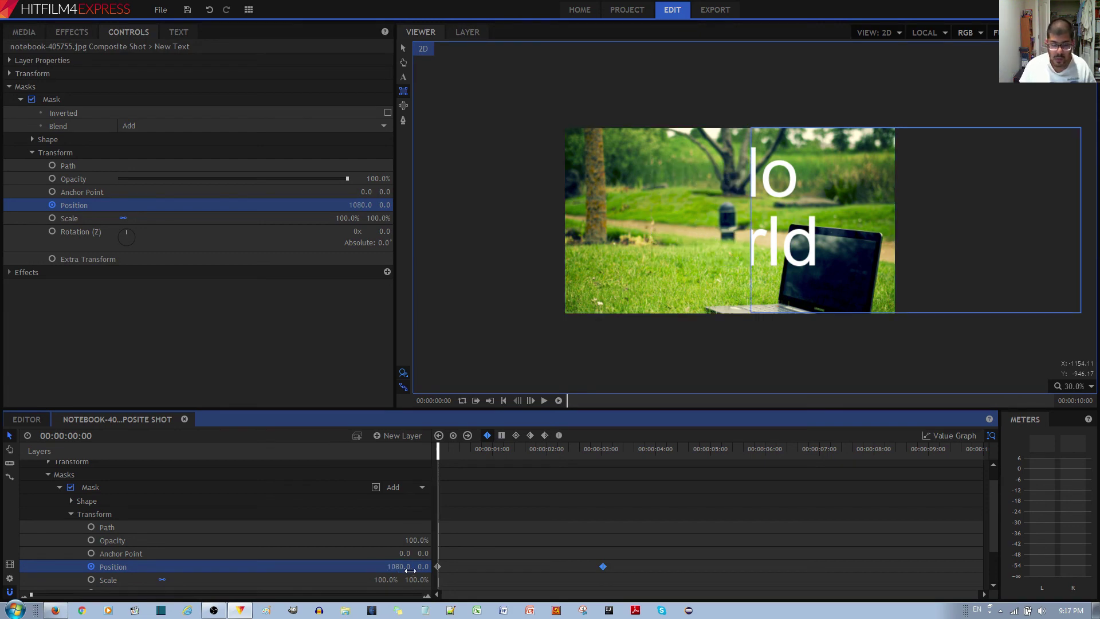
- Set the starting keyframe's horizontal mask position to 1920 and play back the sideways text reveal
click(402, 568)
text(75)
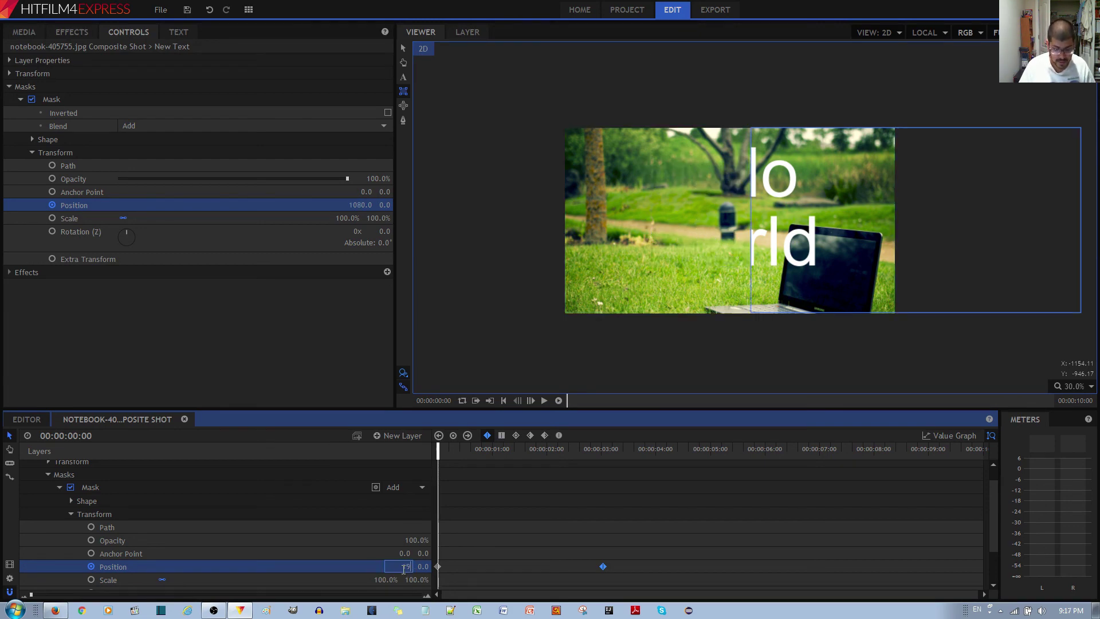
key(Return)
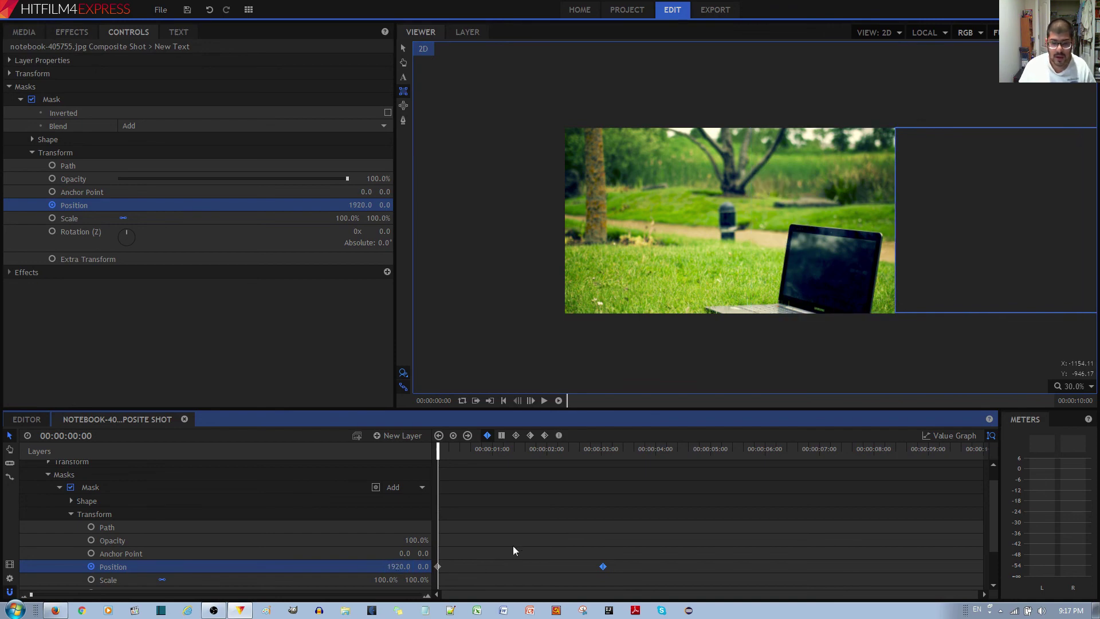
key(space)
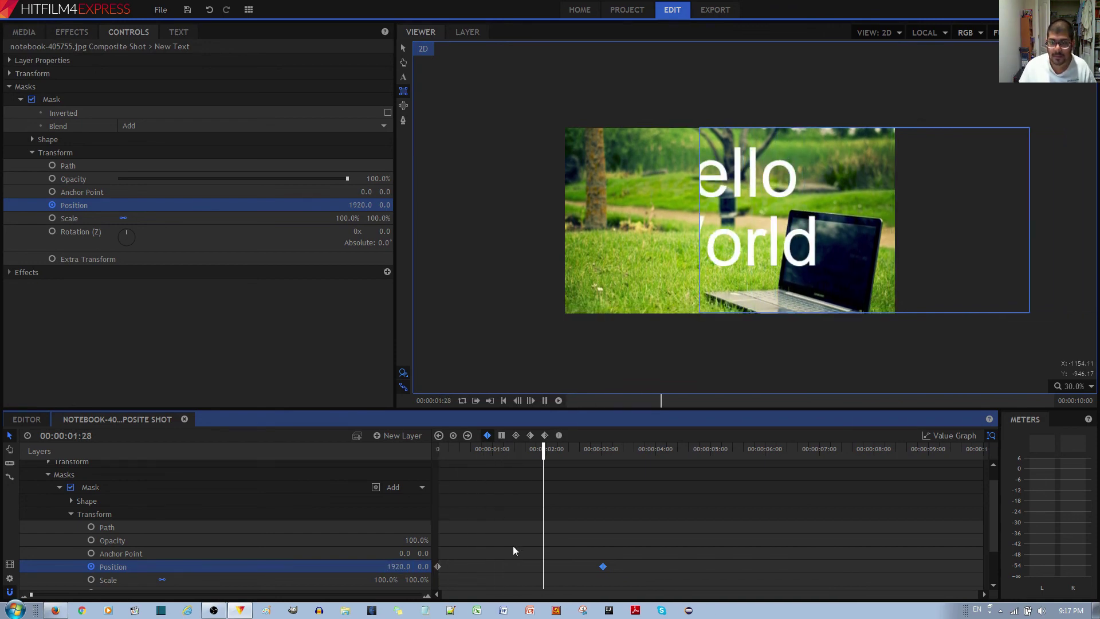
key(space)
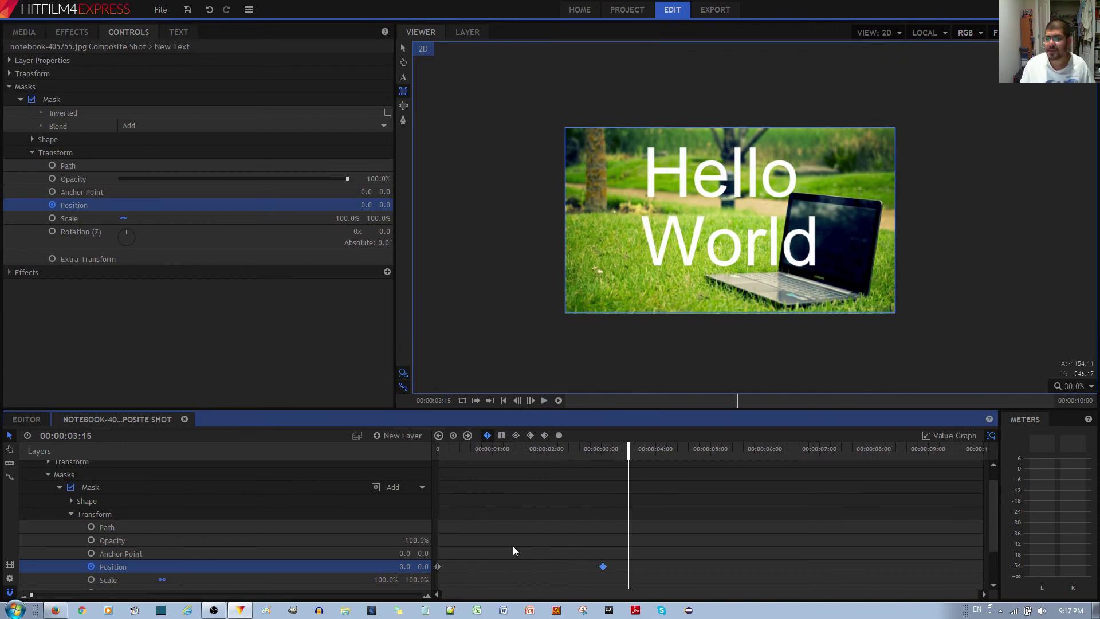